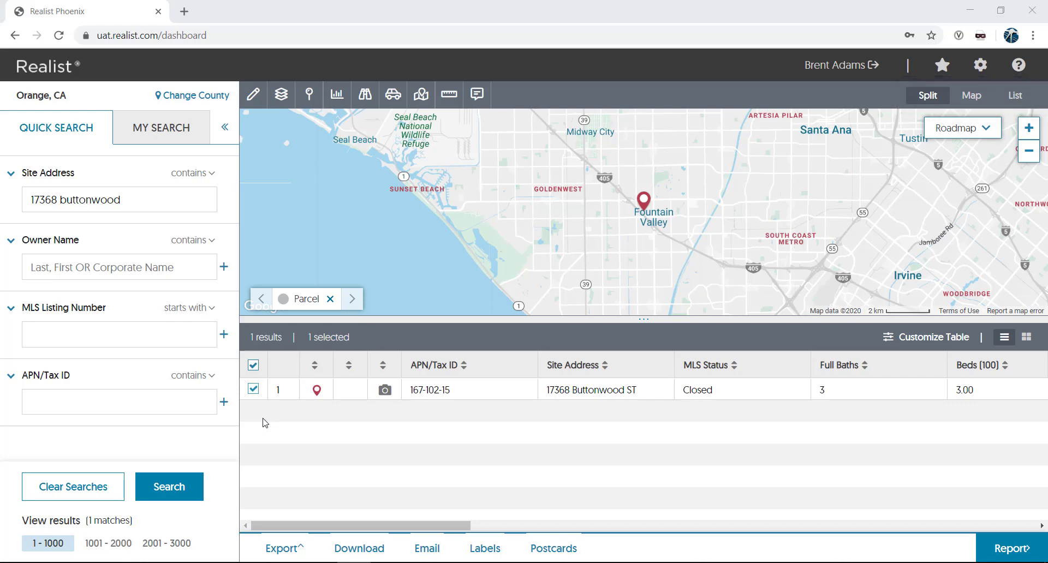
- Switch the results between Map, List and Split views, ending on Split
{"action": "left_click", "coordinate": [974, 102]}
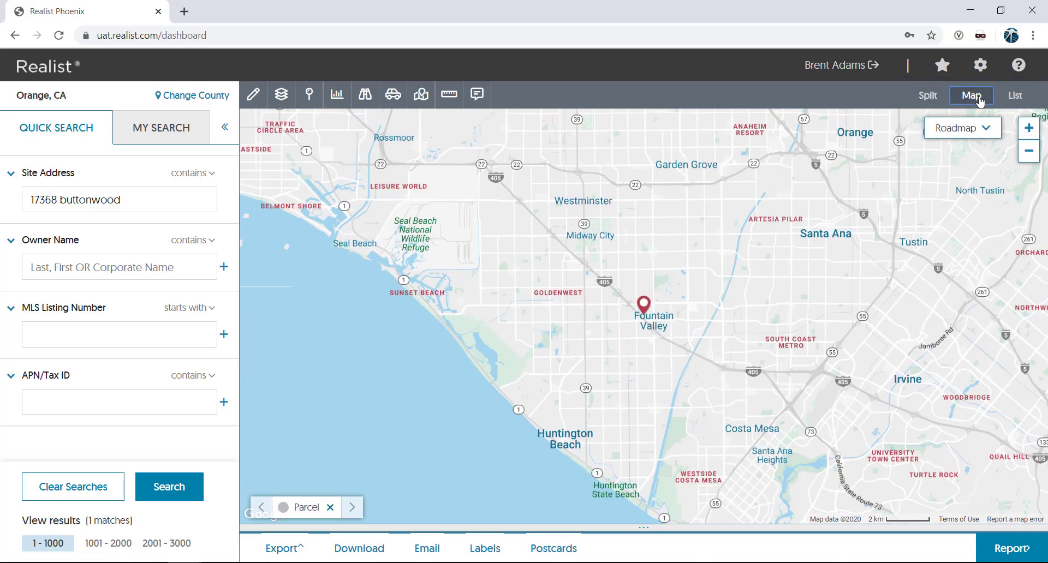
{"action": "left_click", "coordinate": [1016, 98]}
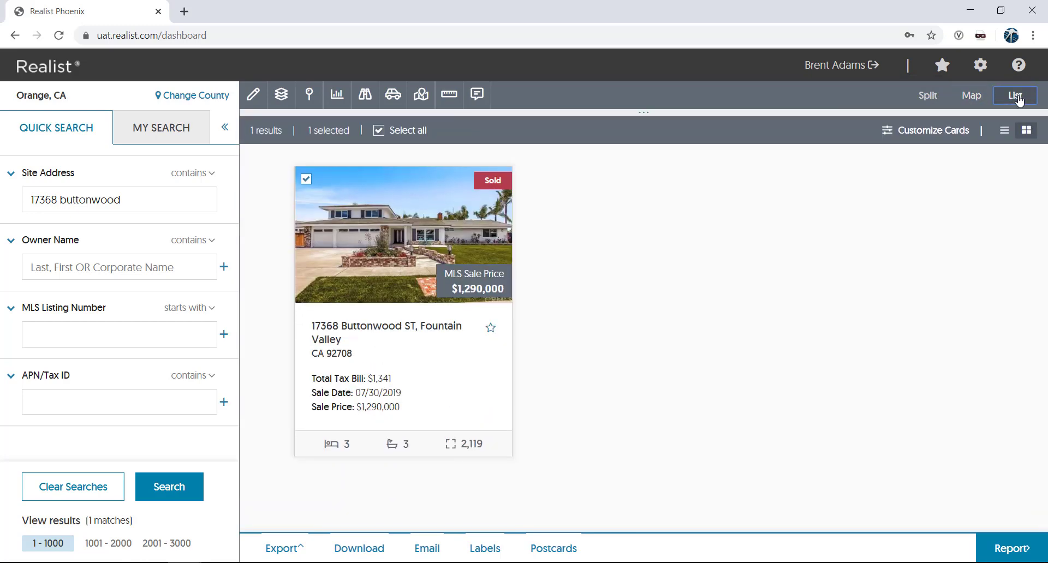
{"action": "left_click", "coordinate": [931, 97]}
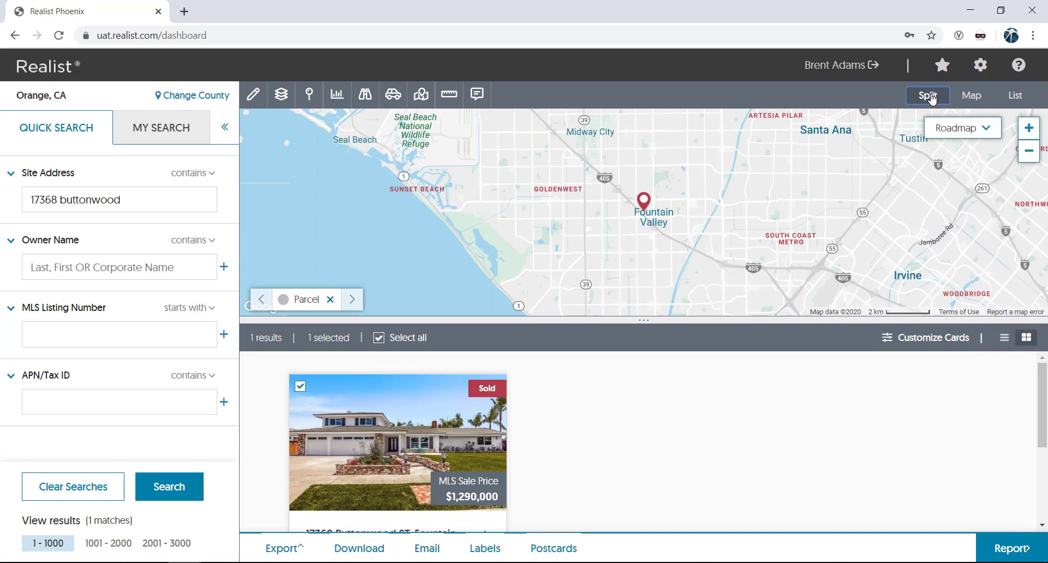
- Resize the map divider, then collapse and re-expand the left search sidebar
{"action": "left_click_drag", "start_coordinate": [646, 323], "coordinate": [660, 301]}
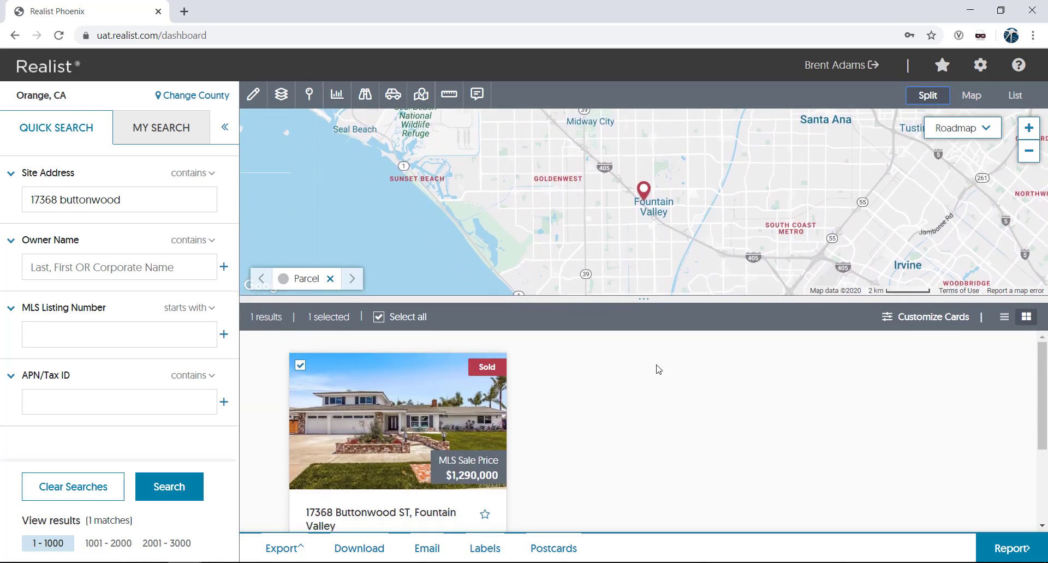
{"action": "left_click", "coordinate": [225, 127]}
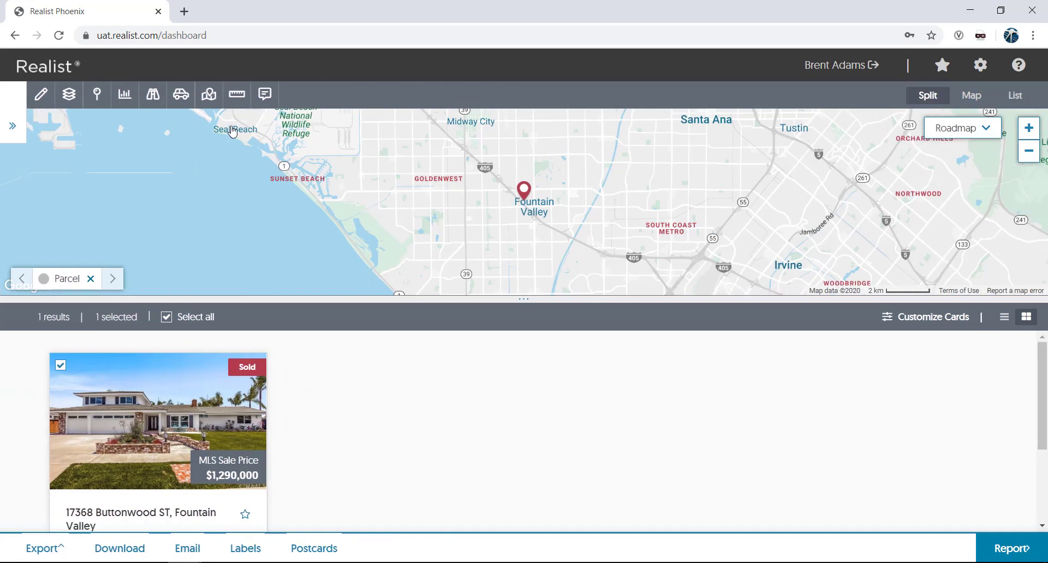
{"action": "left_click", "coordinate": [13, 127]}
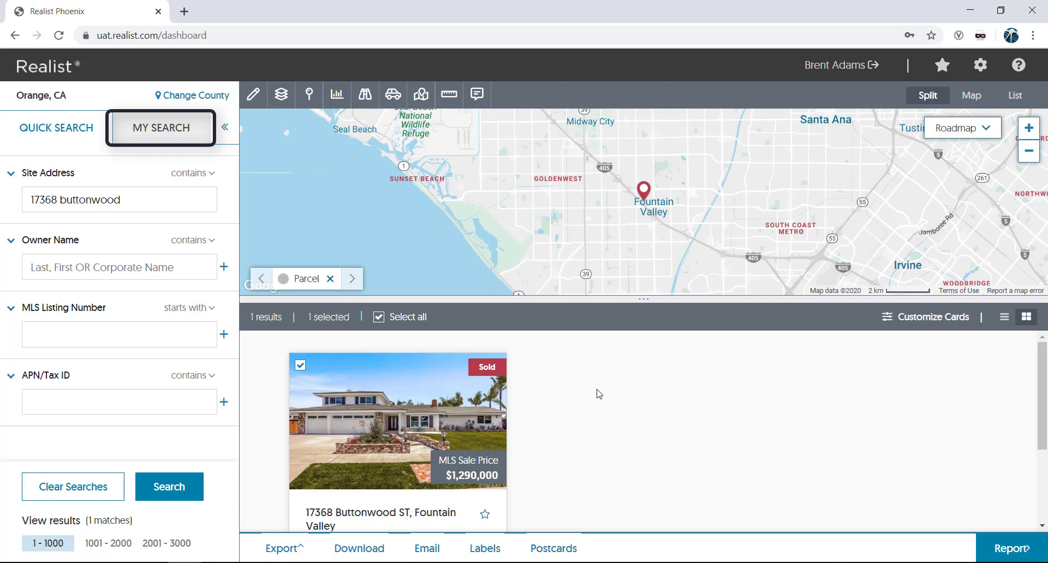
- Load saved New Search 1 (ZIP 92707, MLS Status) and run it for 34 results
{"action": "left_click", "coordinate": [173, 137]}
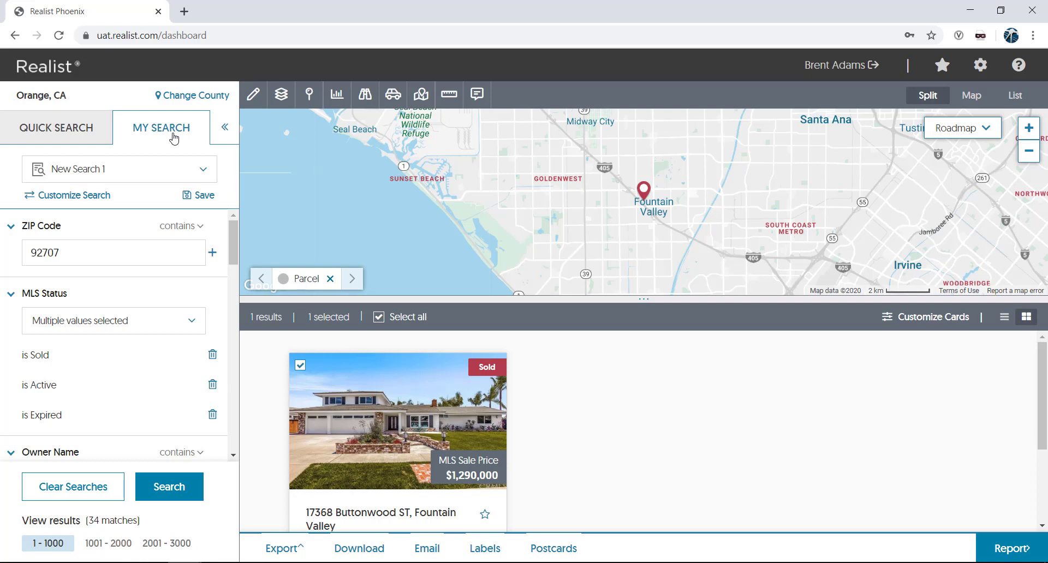
{"action": "left_click", "coordinate": [175, 488]}
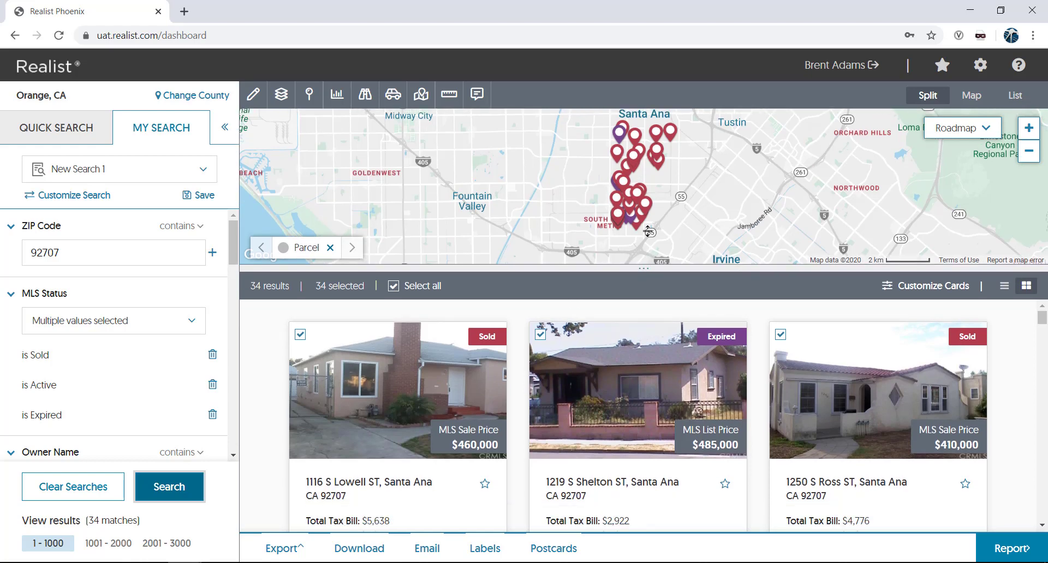
- Shrink the map and toggle table and card views, previewing the card details settings unchanged
{"action": "left_click_drag", "start_coordinate": [644, 299], "coordinate": [657, 167]}
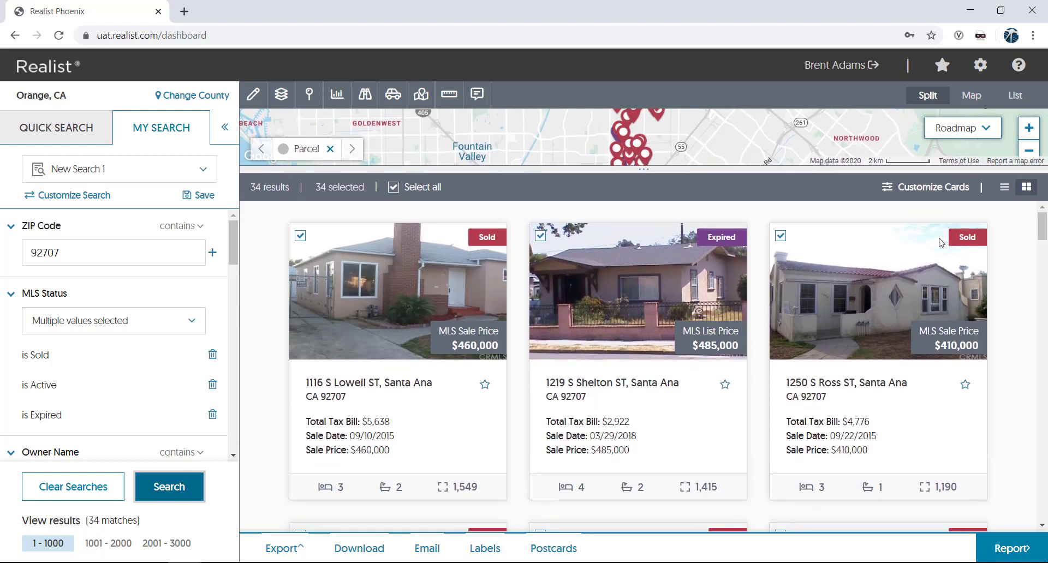
{"action": "left_click", "coordinate": [1006, 188]}
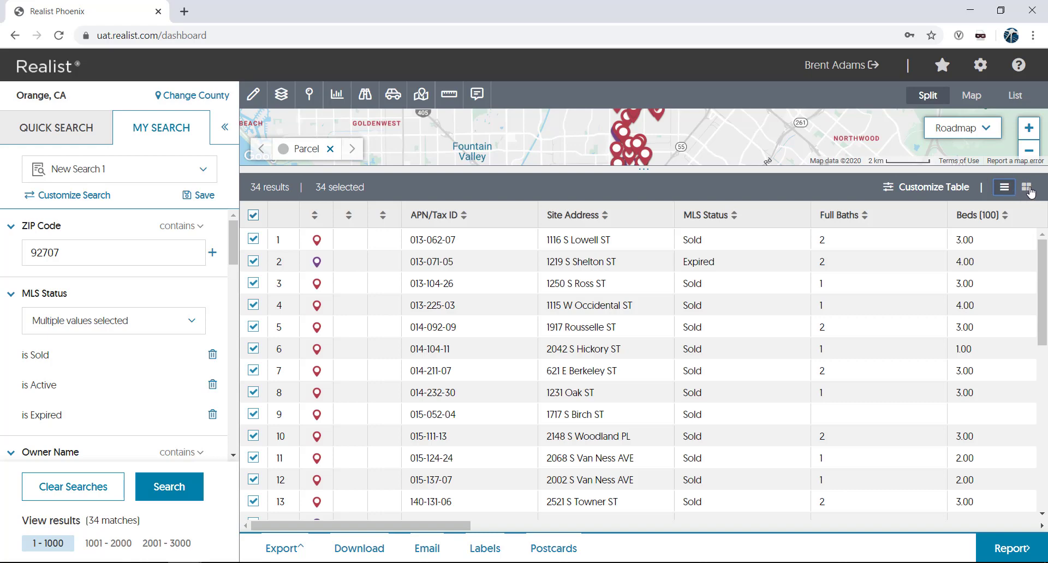
{"action": "left_click", "coordinate": [1028, 188]}
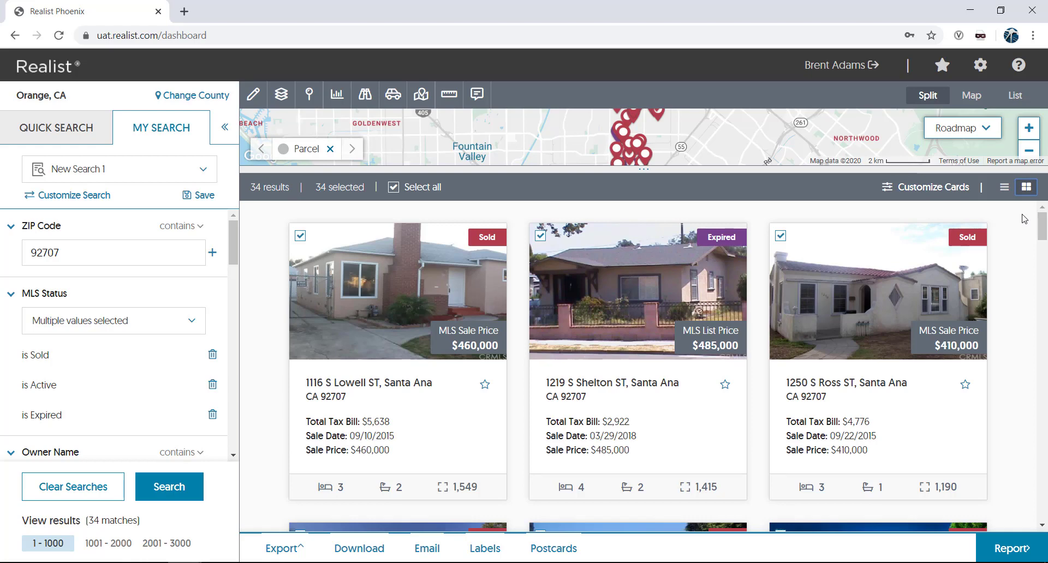
{"action": "left_click", "coordinate": [927, 187]}
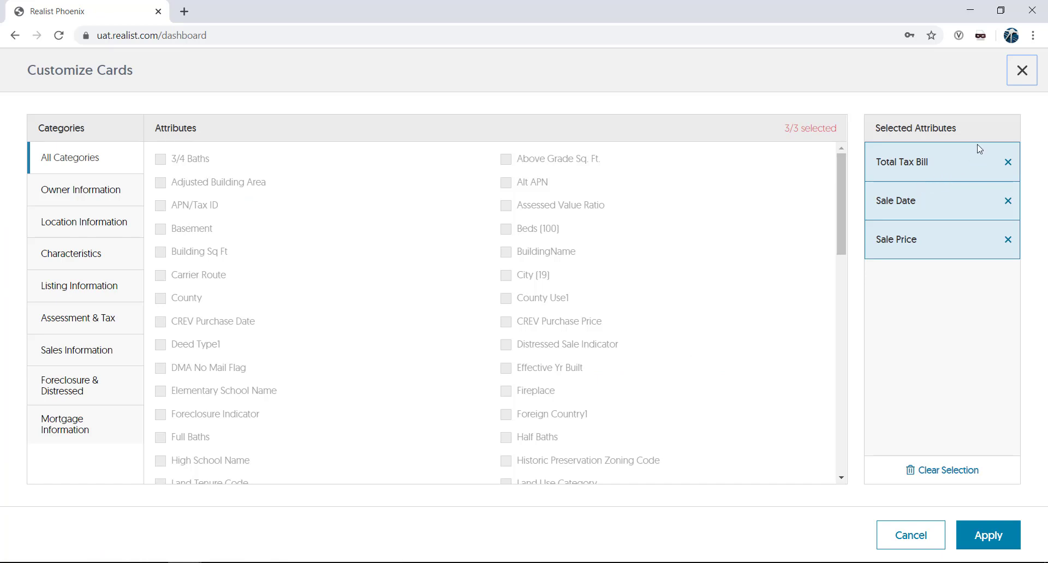
{"action": "left_click", "coordinate": [1022, 71]}
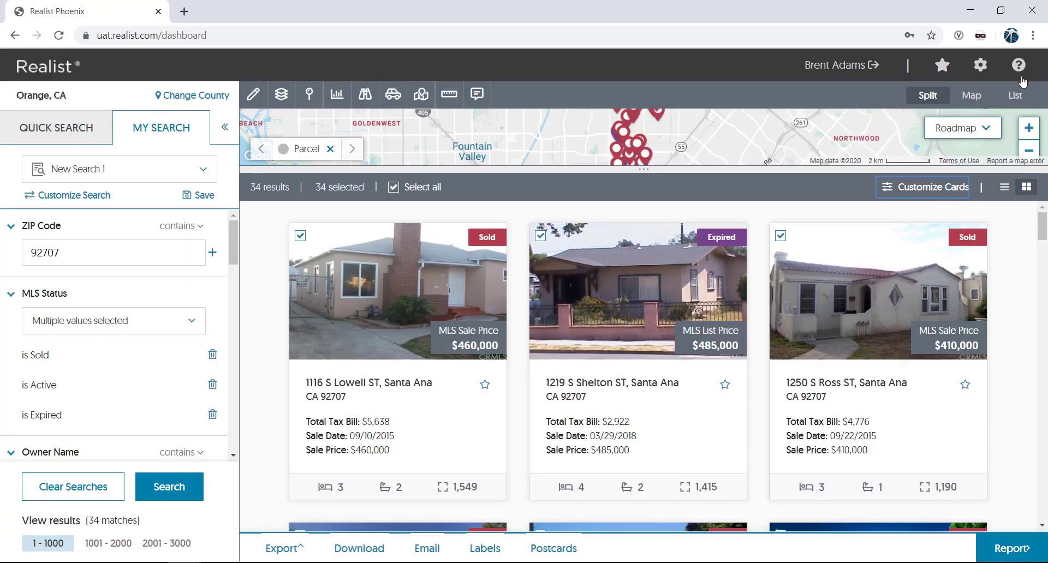
- Show results as a table, move Full Baths before MLS Status, and sort Site Address descending
{"action": "left_click", "coordinate": [1005, 187]}
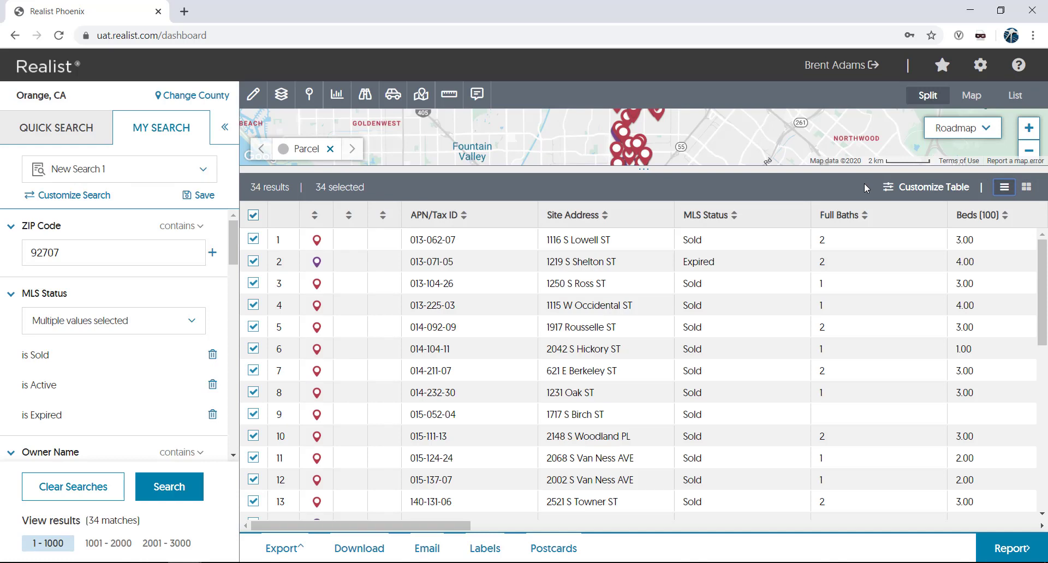
{"action": "left_click_drag", "start_coordinate": [921, 217], "coordinate": [898, 226]}
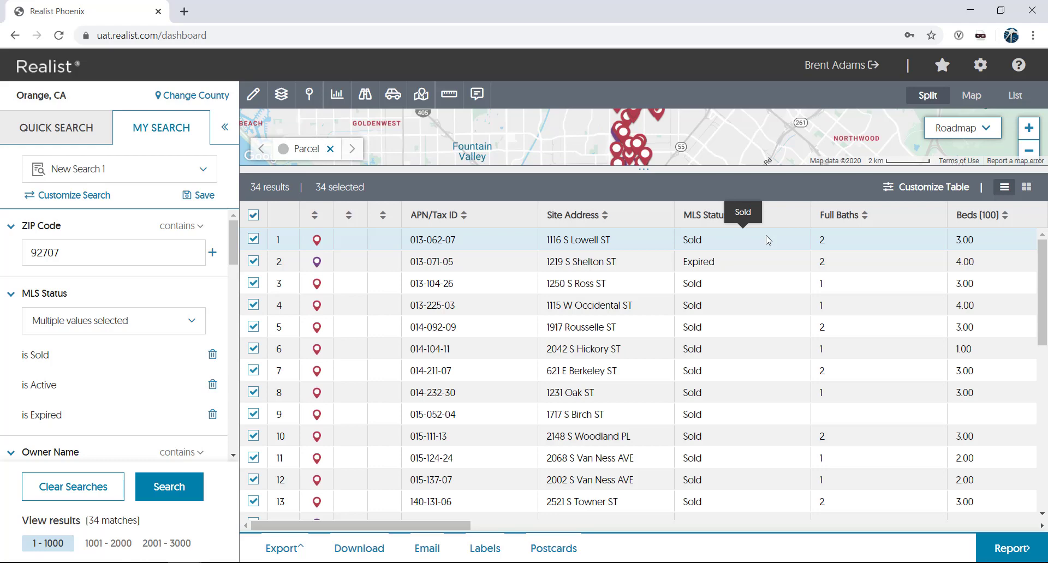
{"action": "left_click", "coordinate": [935, 187]}
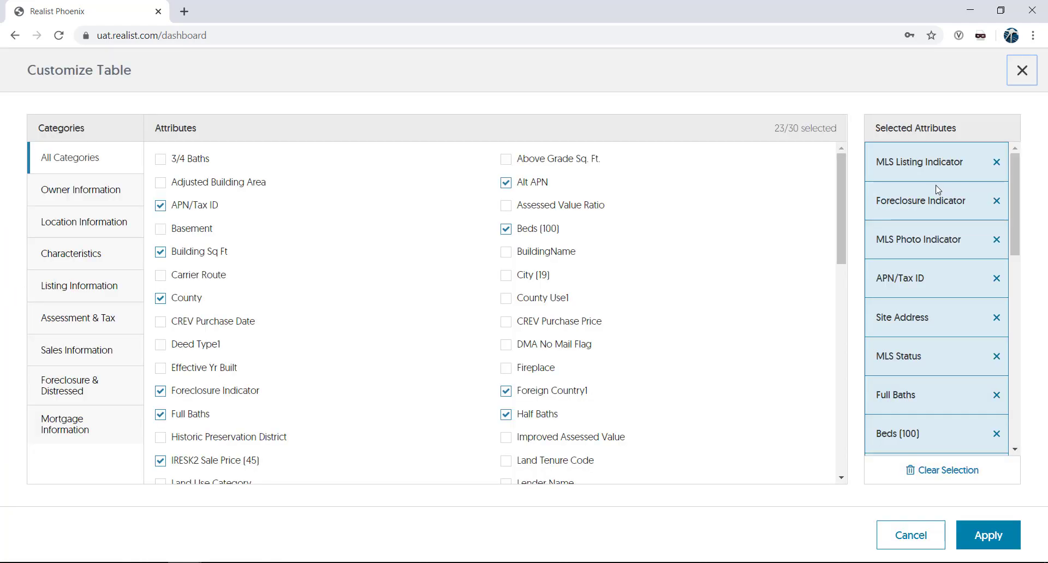
{"action": "left_click", "coordinate": [1022, 72]}
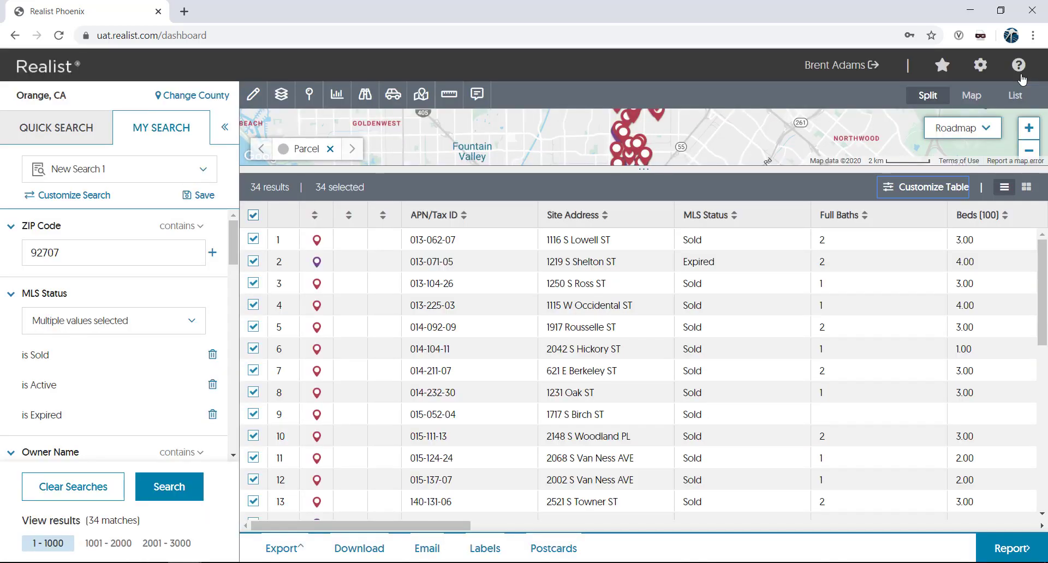
{"action": "left_click", "coordinate": [605, 216]}
{"action": "left_click", "coordinate": [605, 216]}
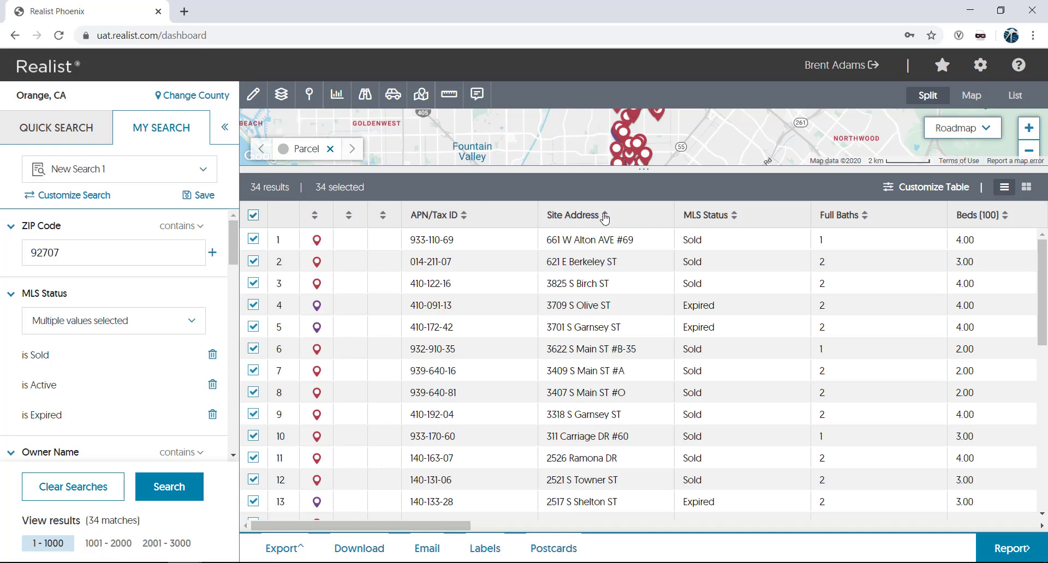
{"action": "left_click", "coordinate": [484, 550]}
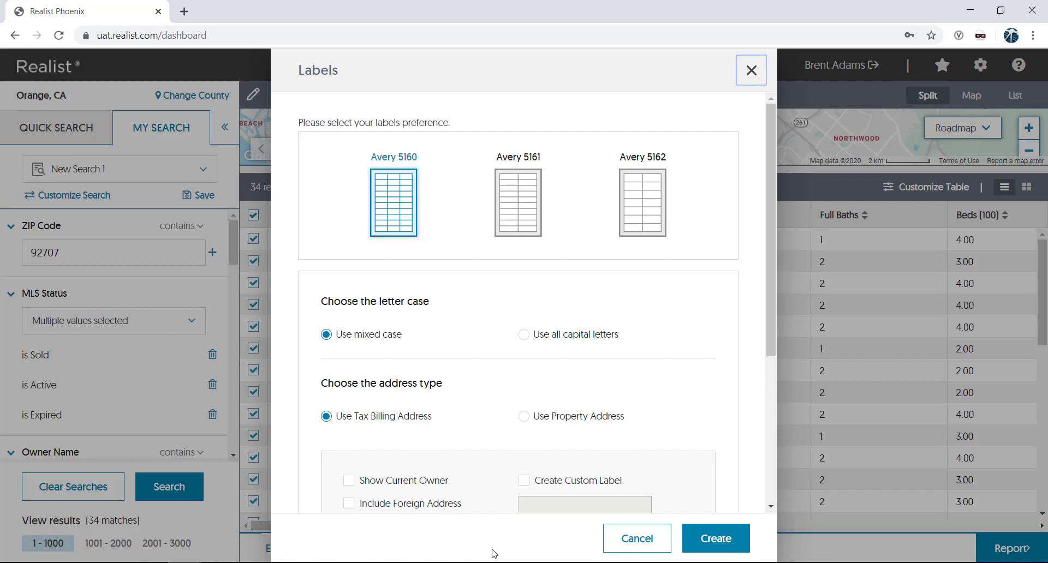
{"action": "left_click", "coordinate": [636, 540]}
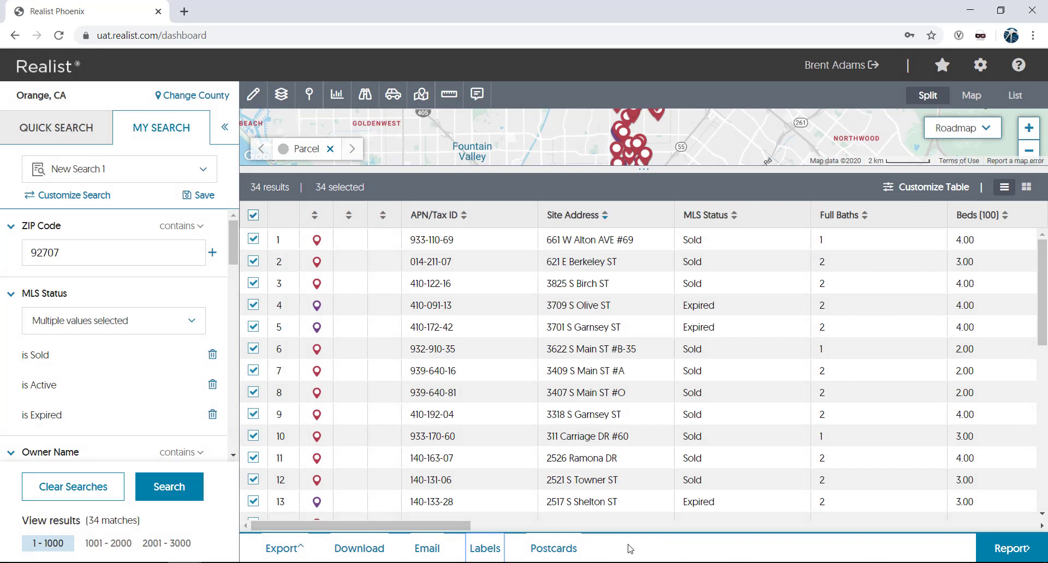
{"action": "left_click", "coordinate": [73, 129]}
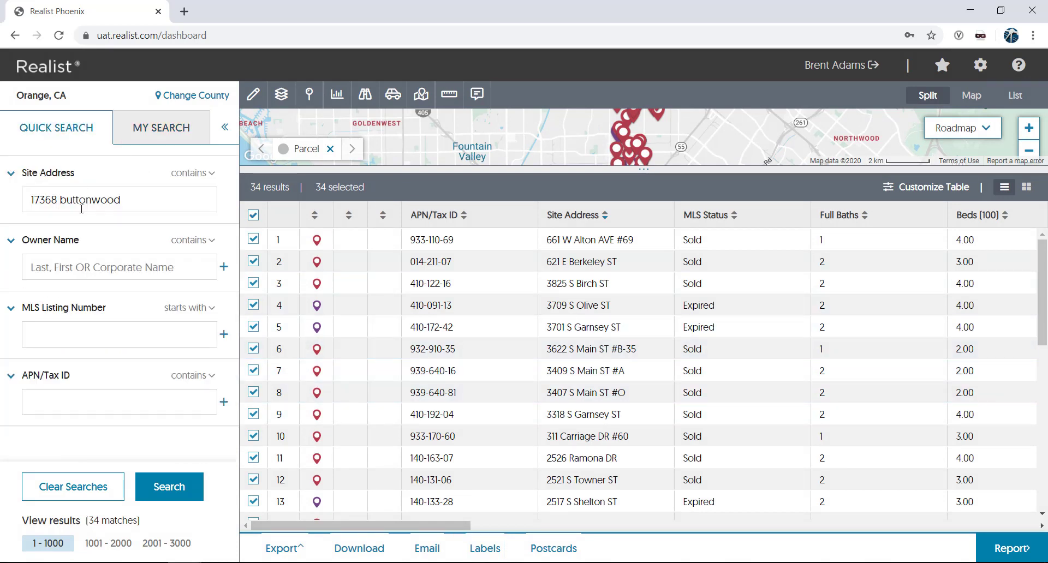
{"action": "left_click", "coordinate": [171, 487]}
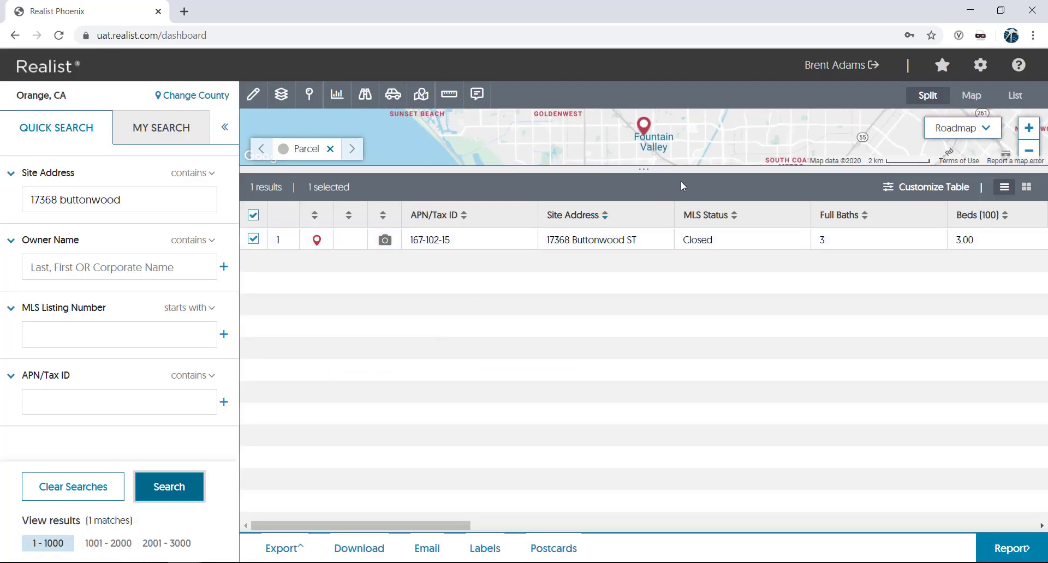
{"action": "left_click_drag", "start_coordinate": [640, 170], "coordinate": [614, 220]}
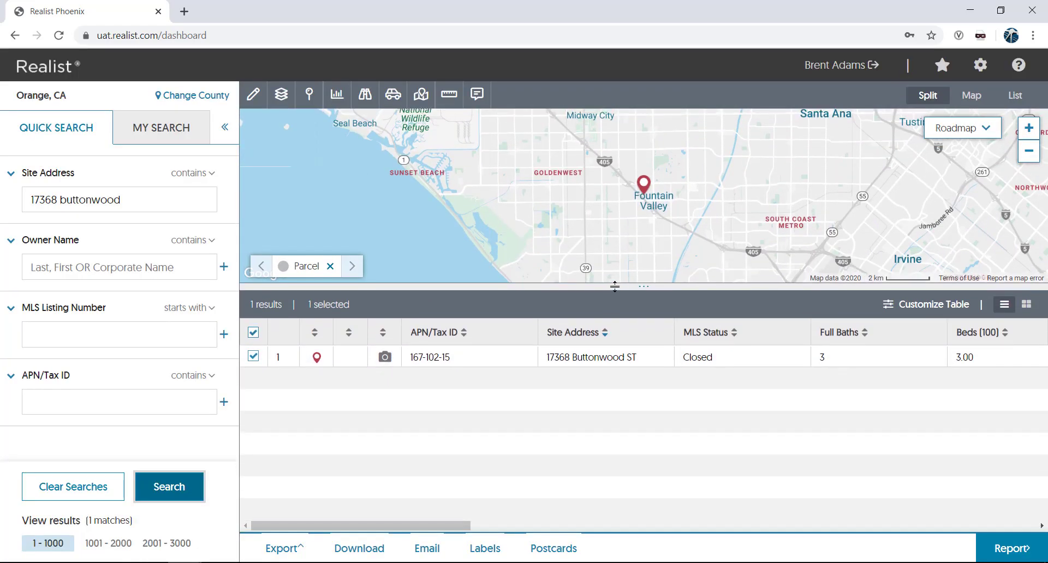
{"action": "left_click", "coordinate": [1016, 549]}
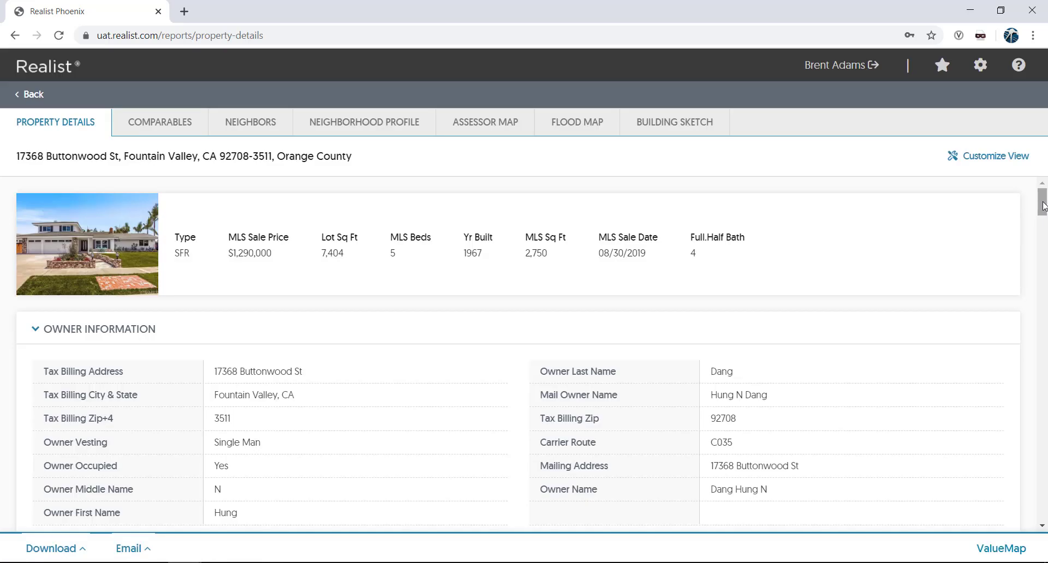
- Scroll through the property details, then open Comparables showing 20 comps with $857,500 median price
{"action": "left_click_drag", "start_coordinate": [1044, 205], "coordinate": [1043, 234]}
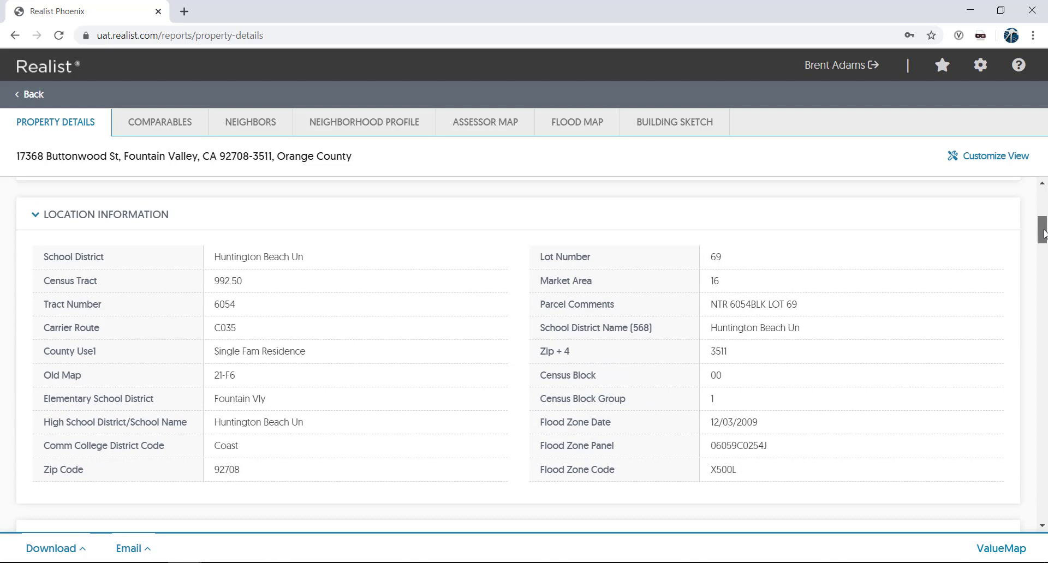
{"action": "scroll", "coordinate": [1043, 233], "scroll_direction": "down", "scroll_amount": 6}
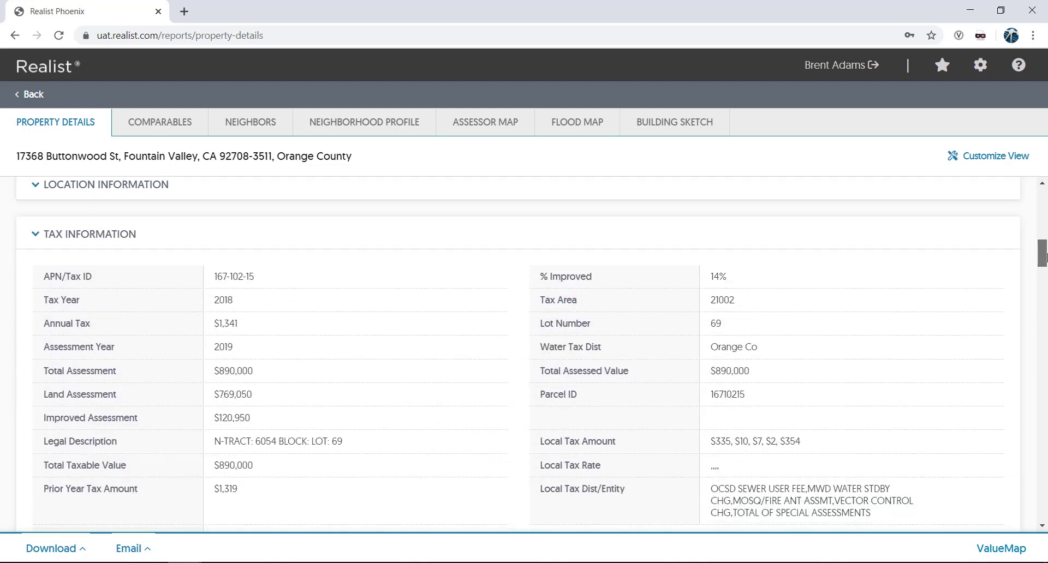
{"action": "left_click_drag", "start_coordinate": [1044, 261], "coordinate": [1044, 324]}
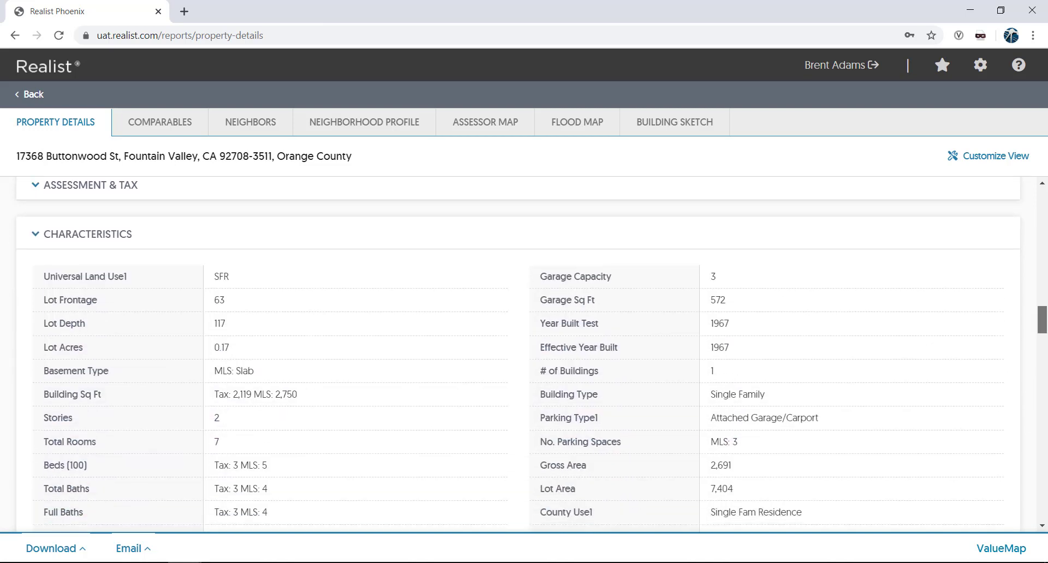
{"action": "left_click_drag", "start_coordinate": [1044, 325], "coordinate": [1044, 461]}
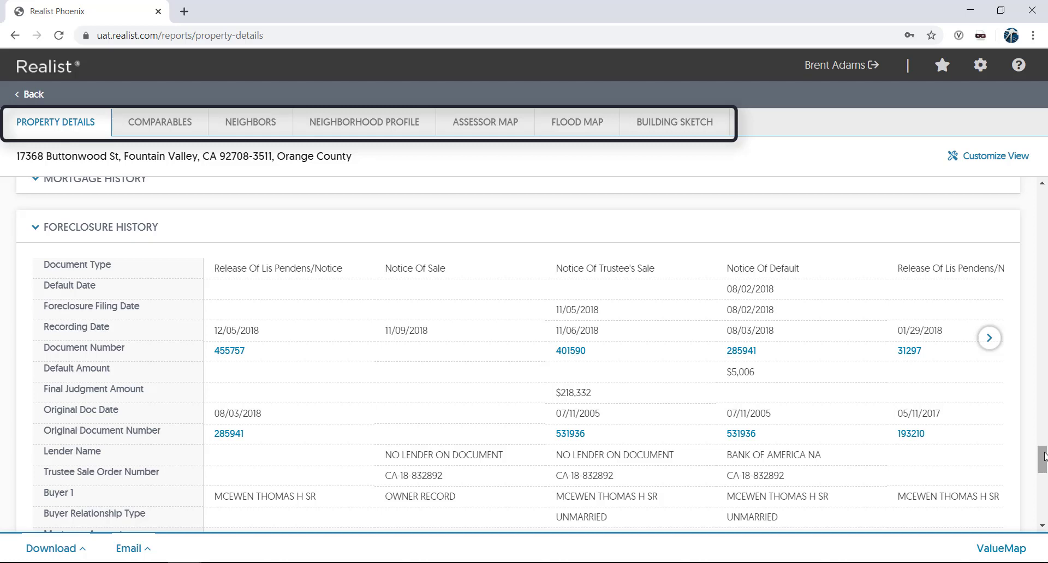
{"action": "left_click", "coordinate": [166, 127]}
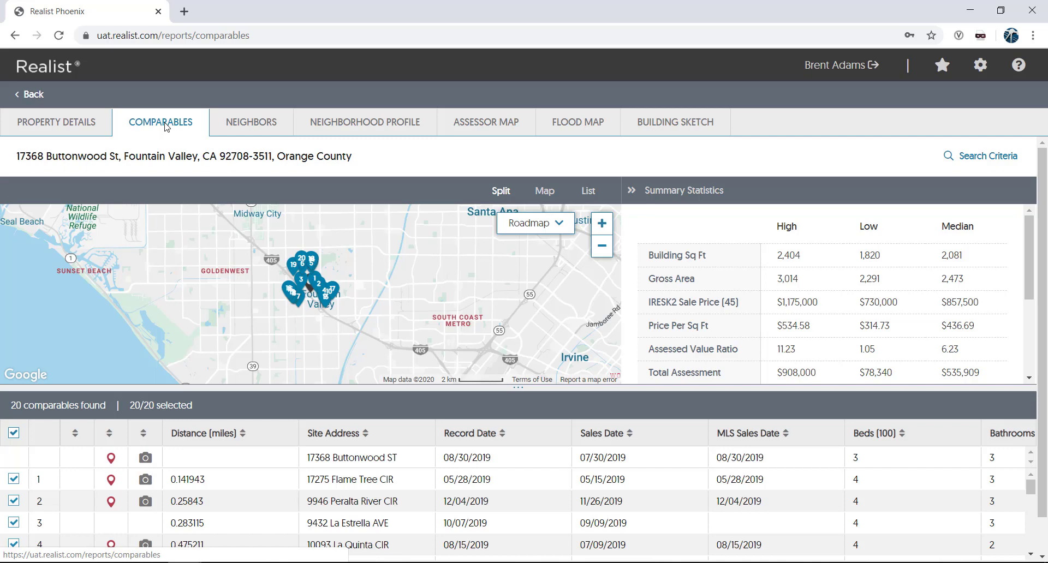
- Open the Neighbors report and scroll to its comparison table of 20 nearby properties
{"action": "left_click", "coordinate": [242, 123]}
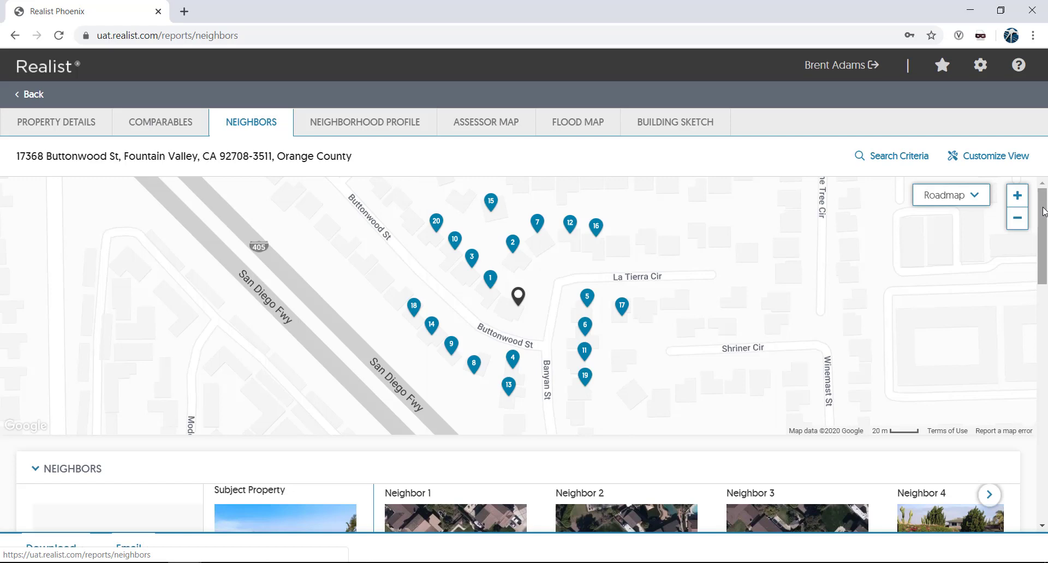
{"action": "left_click_drag", "start_coordinate": [1043, 212], "coordinate": [1045, 290]}
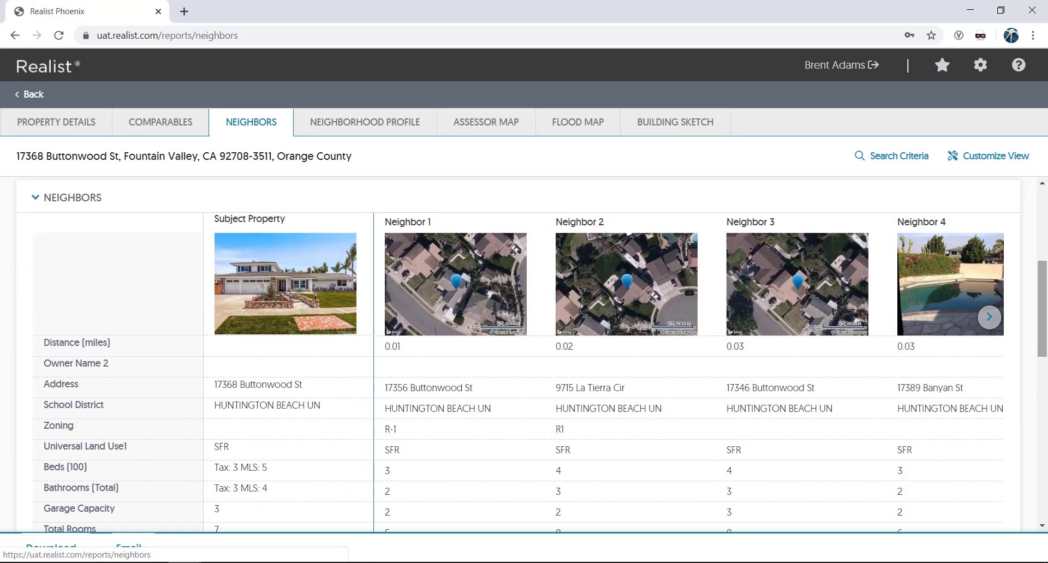
- Open Neighborhood Profile (population 57,073, 19,106 households) and close Customize View without changes
{"action": "left_click", "coordinate": [379, 127]}
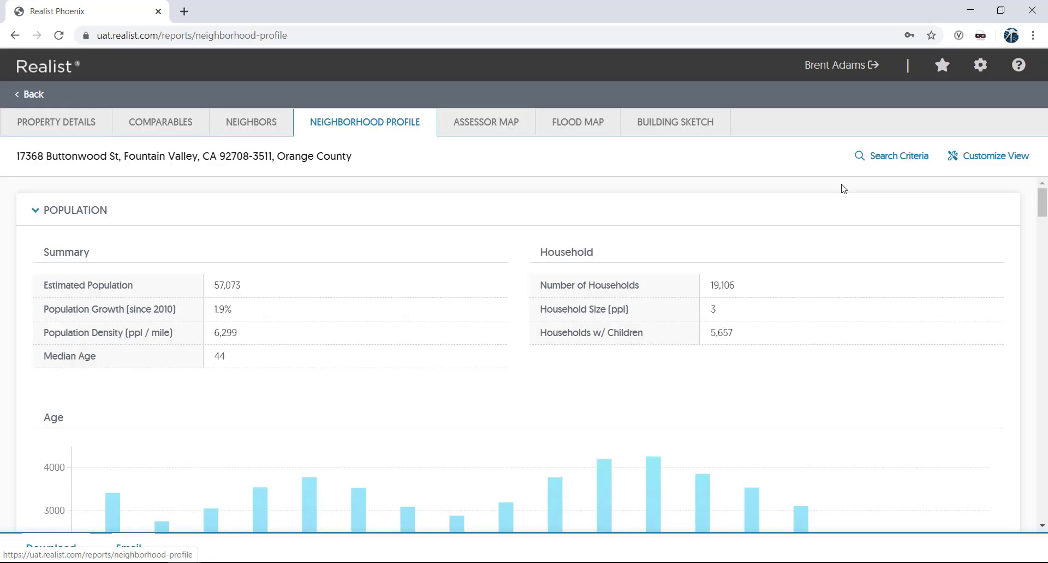
{"action": "left_click", "coordinate": [991, 162]}
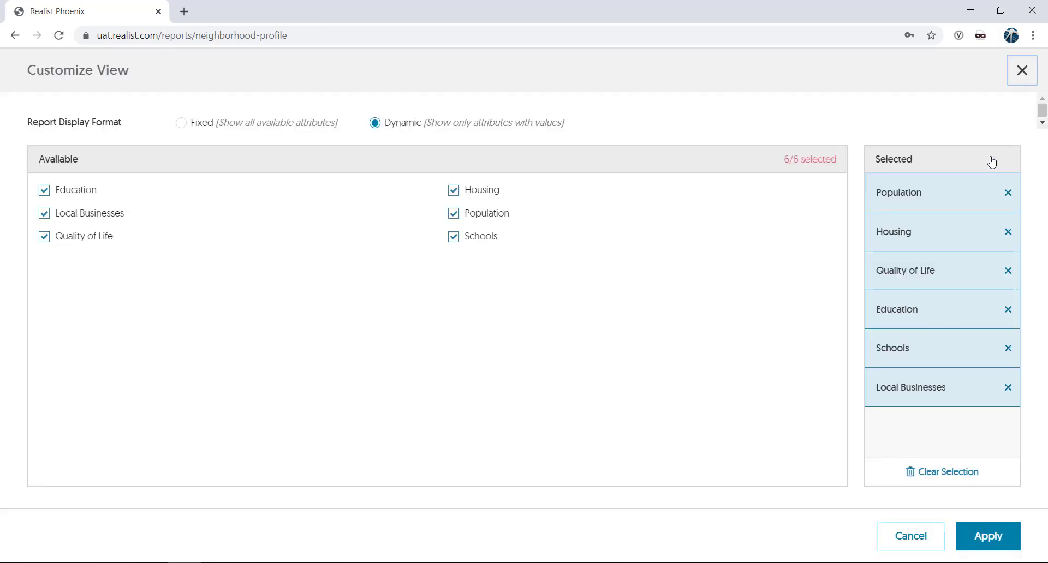
{"action": "left_click", "coordinate": [1022, 71]}
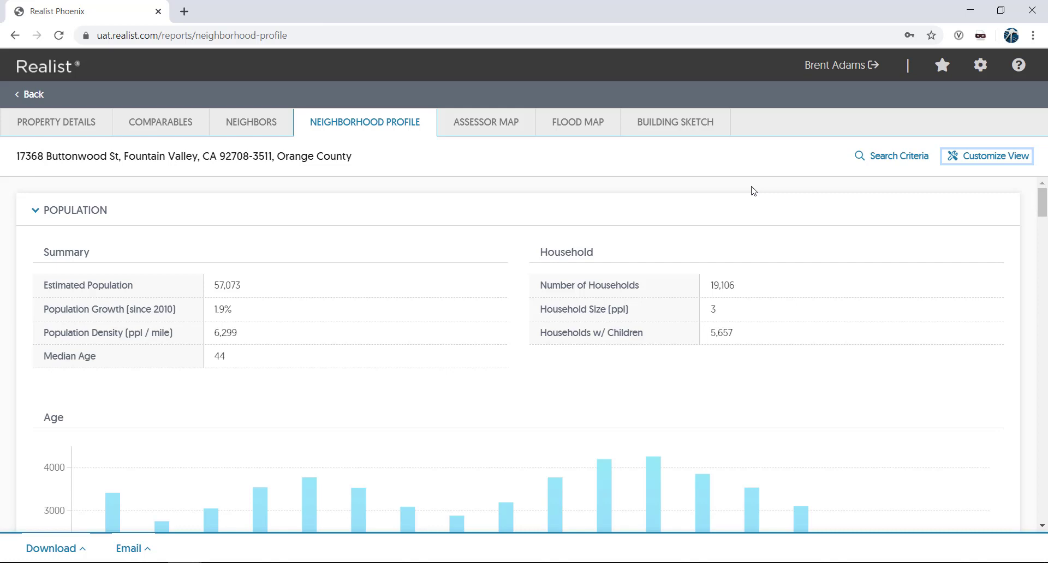
{"action": "key", "text": "Tab"}
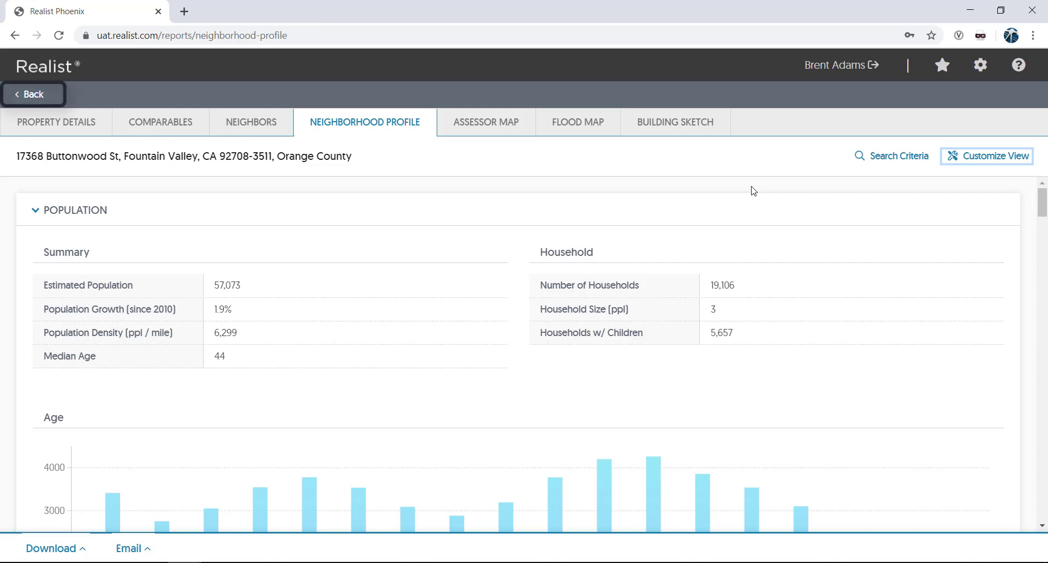
- Return to the dashboard, view the Buttonwood pin's info card, enlarge the map, then close the card
{"action": "left_click", "coordinate": [753, 191]}
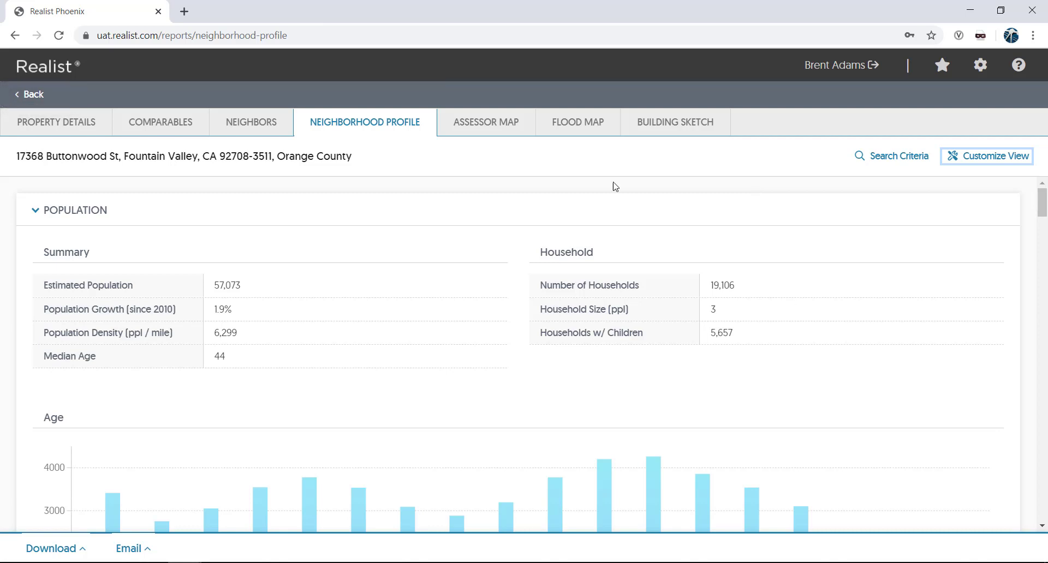
{"action": "left_click", "coordinate": [33, 97]}
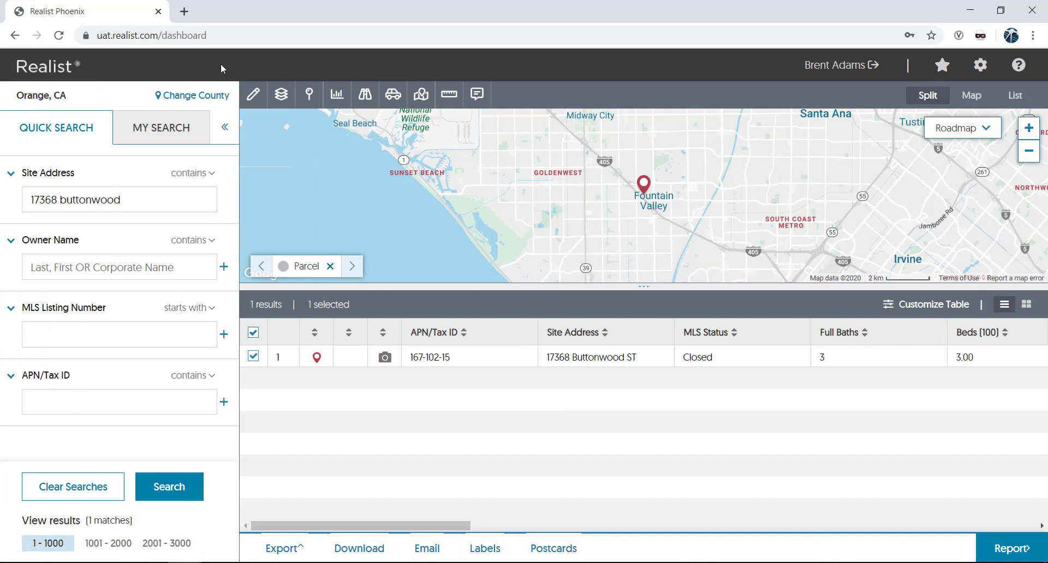
{"action": "left_click", "coordinate": [644, 185]}
{"action": "left_click_drag", "start_coordinate": [644, 286], "coordinate": [648, 347]}
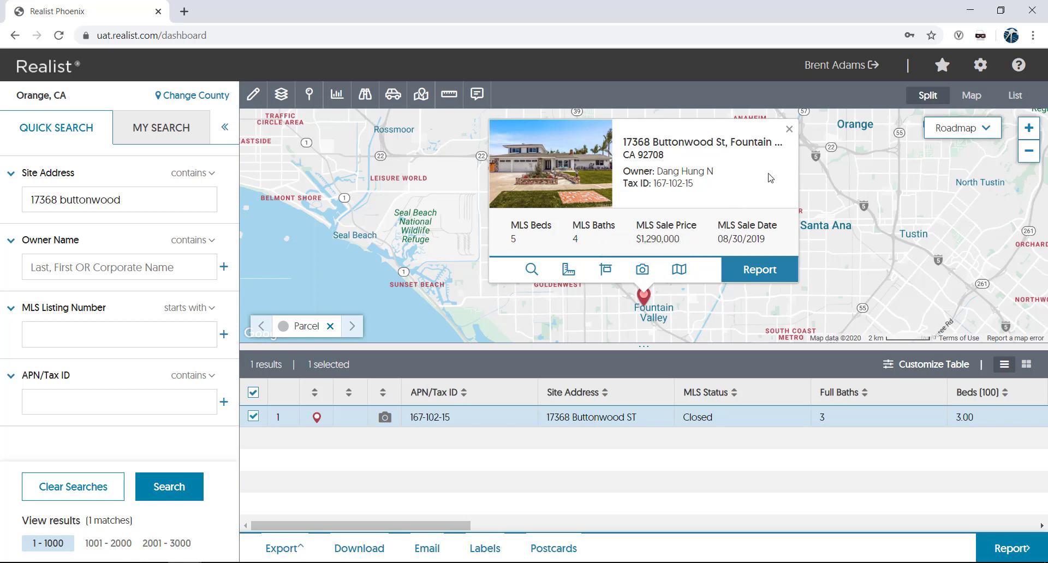
{"action": "left_click", "coordinate": [789, 131]}
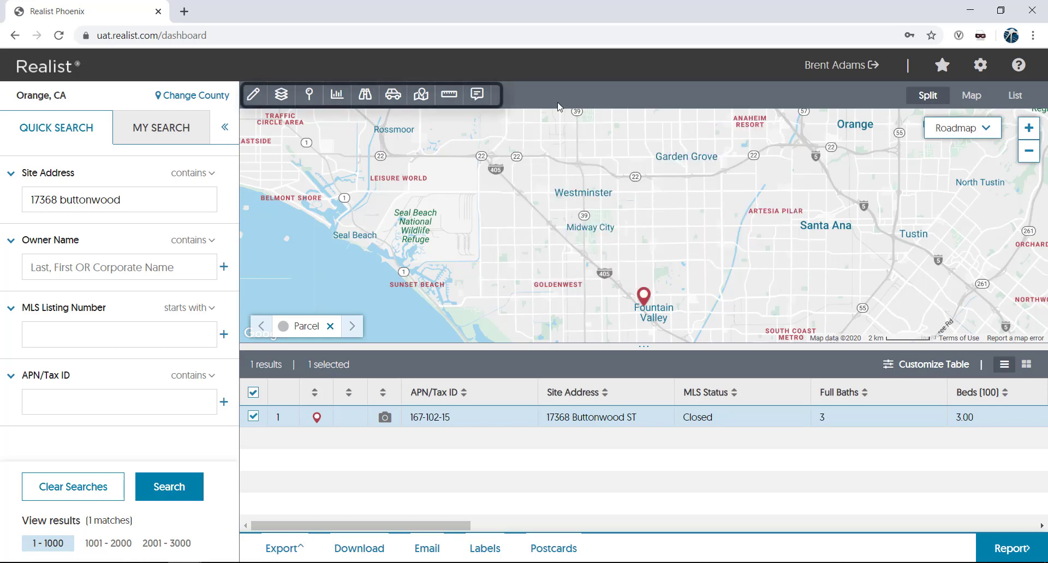
- Draw a radius circle just north of Fountain Valley with the Radius Tool, then delete Circle1
{"action": "left_click", "coordinate": [253, 94]}
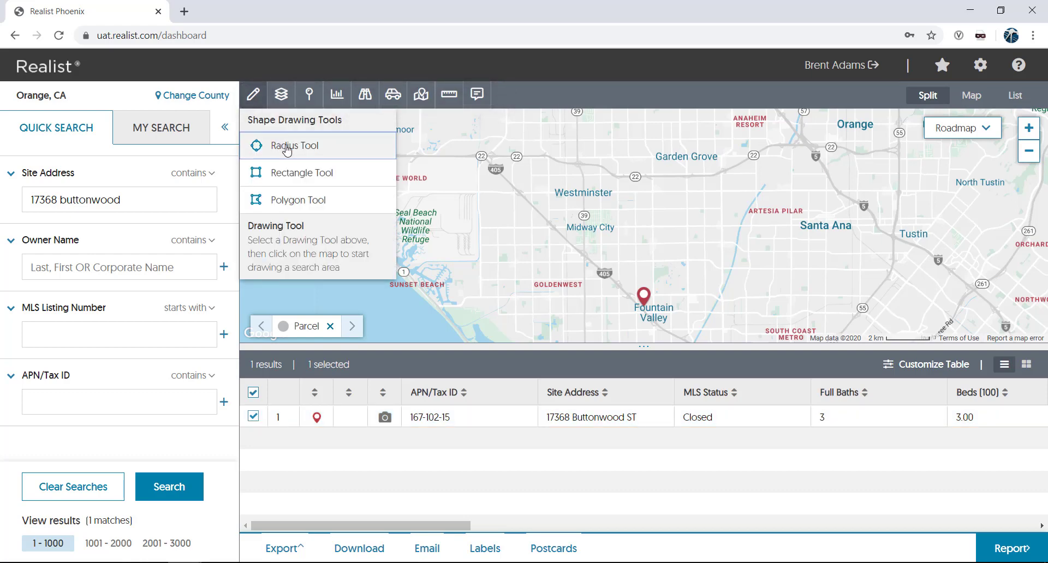
{"action": "left_click", "coordinate": [287, 146]}
{"action": "left_click_drag", "start_coordinate": [649, 267], "coordinate": [661, 289]}
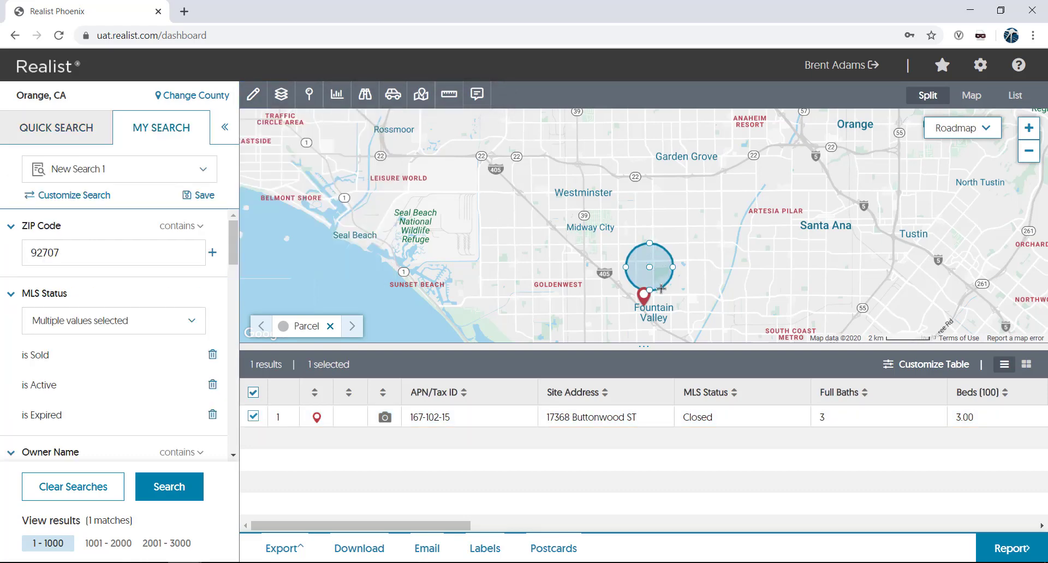
{"action": "left_click", "coordinate": [651, 259]}
{"action": "left_click", "coordinate": [771, 317]}
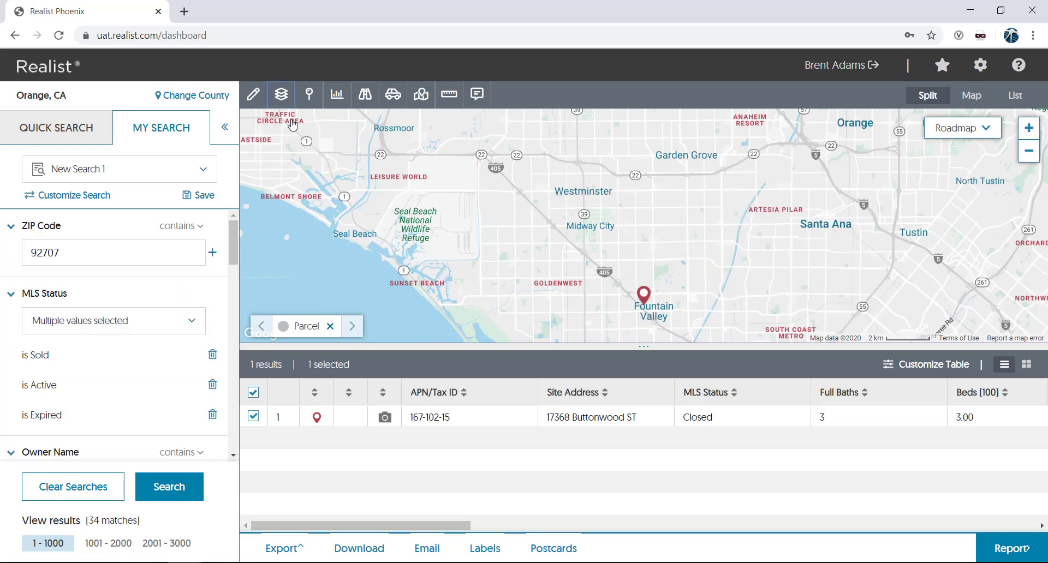
{"action": "left_click", "coordinate": [281, 95]}
{"action": "left_click", "coordinate": [282, 182]}
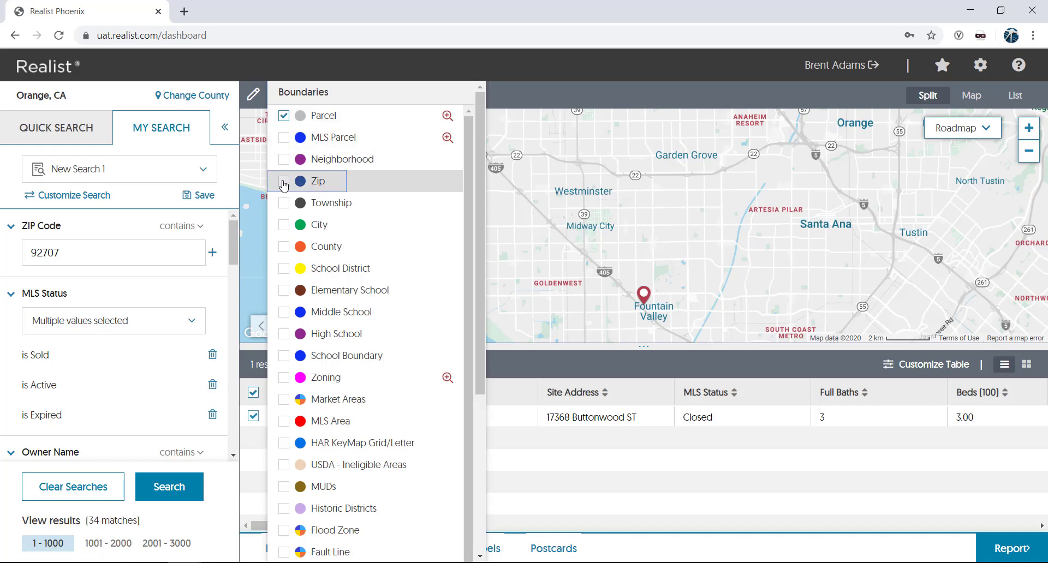
{"action": "left_click", "coordinate": [284, 225]}
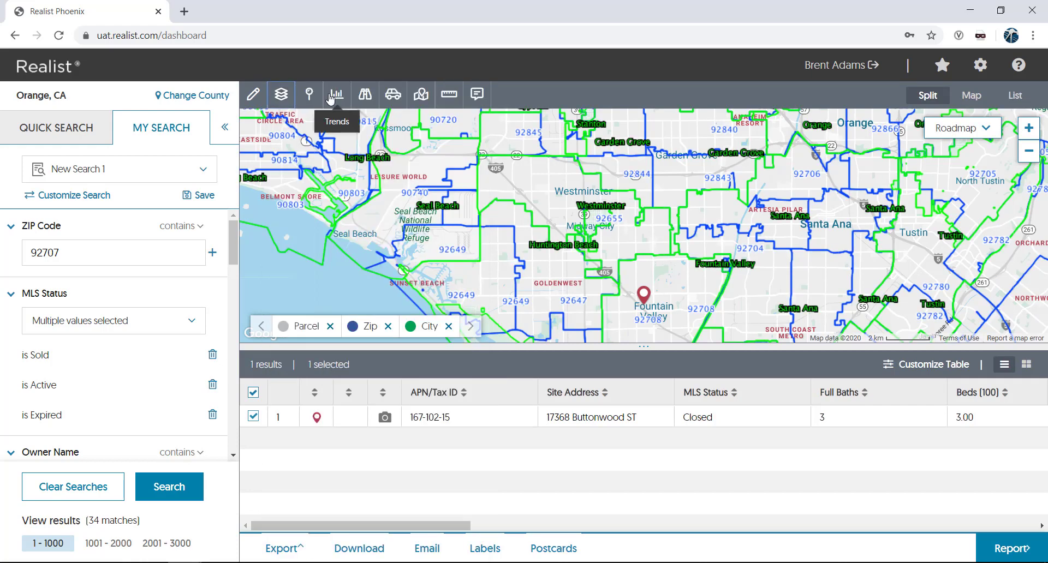
{"action": "left_click", "coordinate": [388, 328]}
{"action": "left_click", "coordinate": [390, 327]}
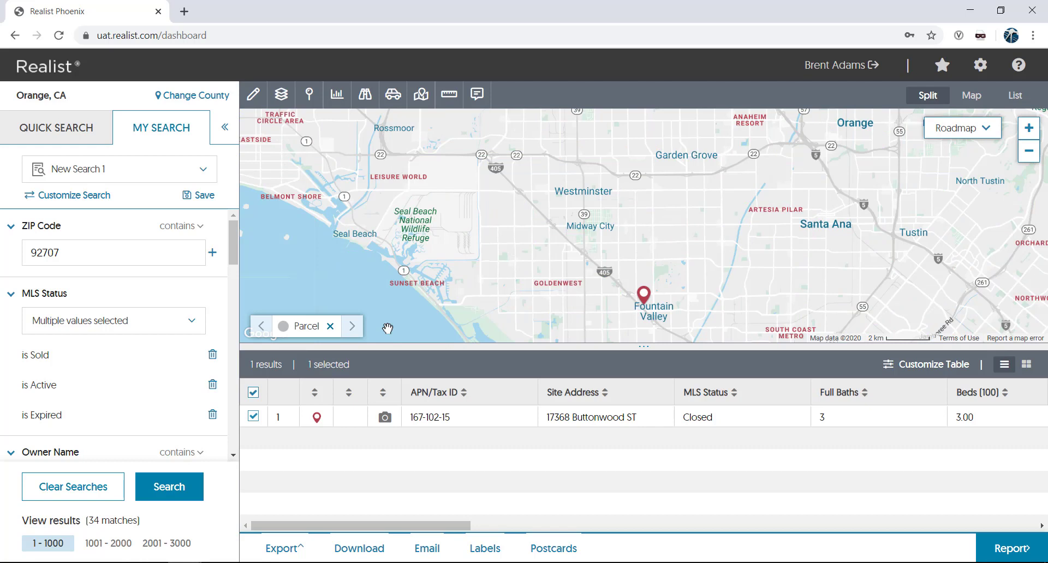
{"action": "left_click", "coordinate": [309, 94]}
{"action": "left_click", "coordinate": [308, 151]}
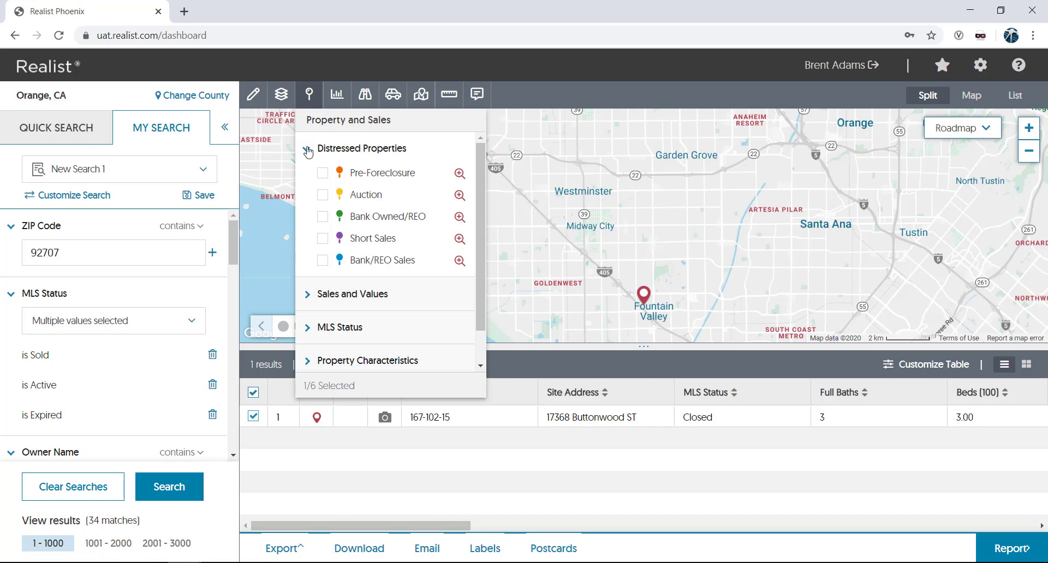
{"action": "left_click", "coordinate": [307, 151]}
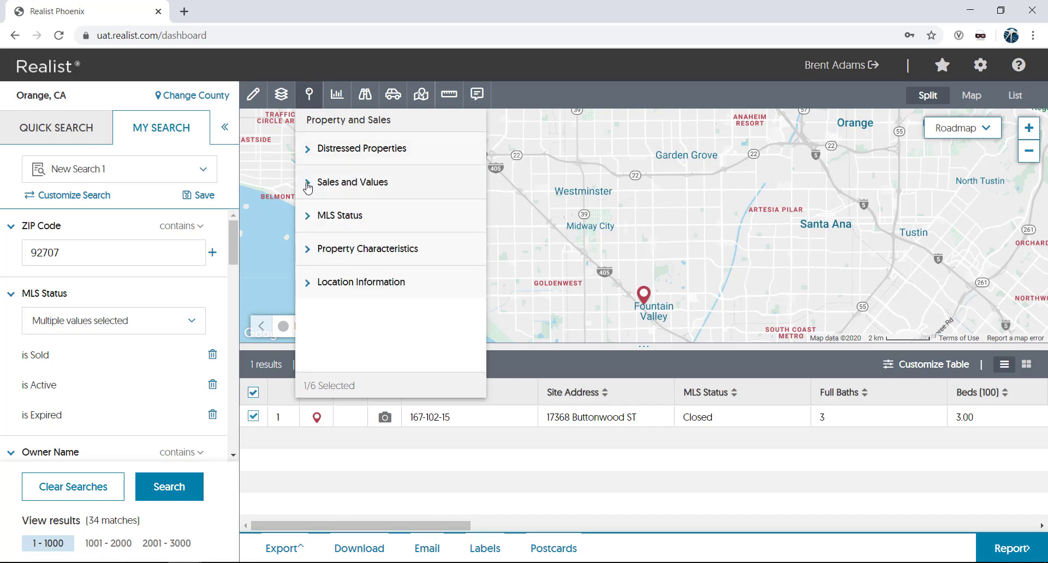
{"action": "left_click", "coordinate": [309, 216]}
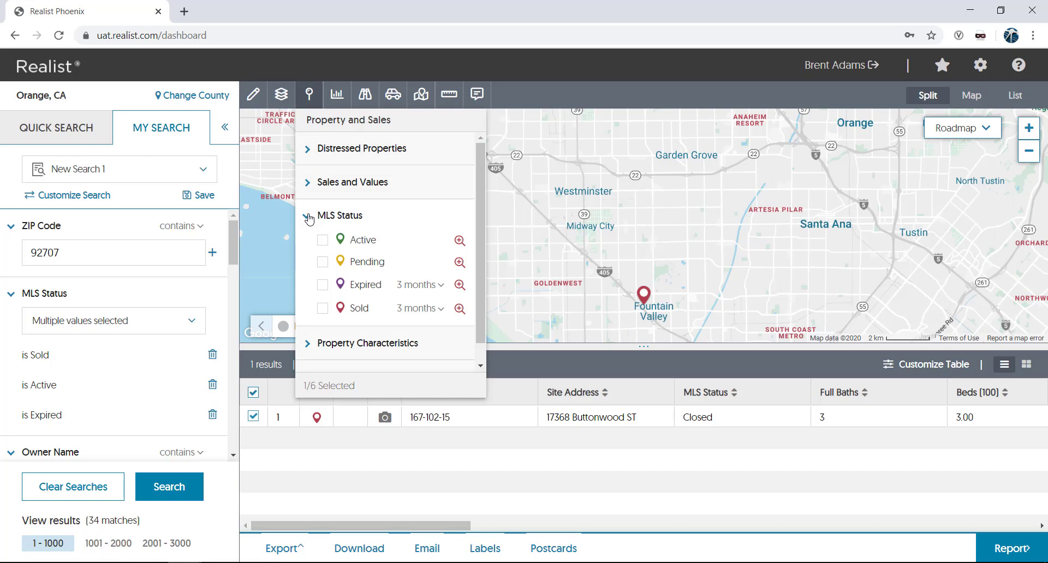
{"action": "left_click", "coordinate": [309, 217]}
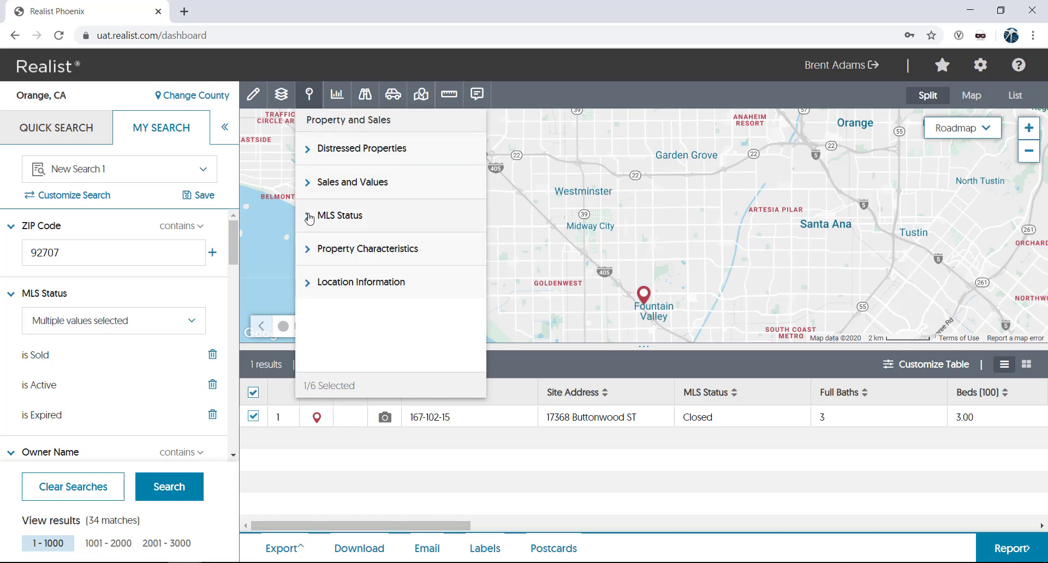
{"action": "left_click", "coordinate": [310, 98]}
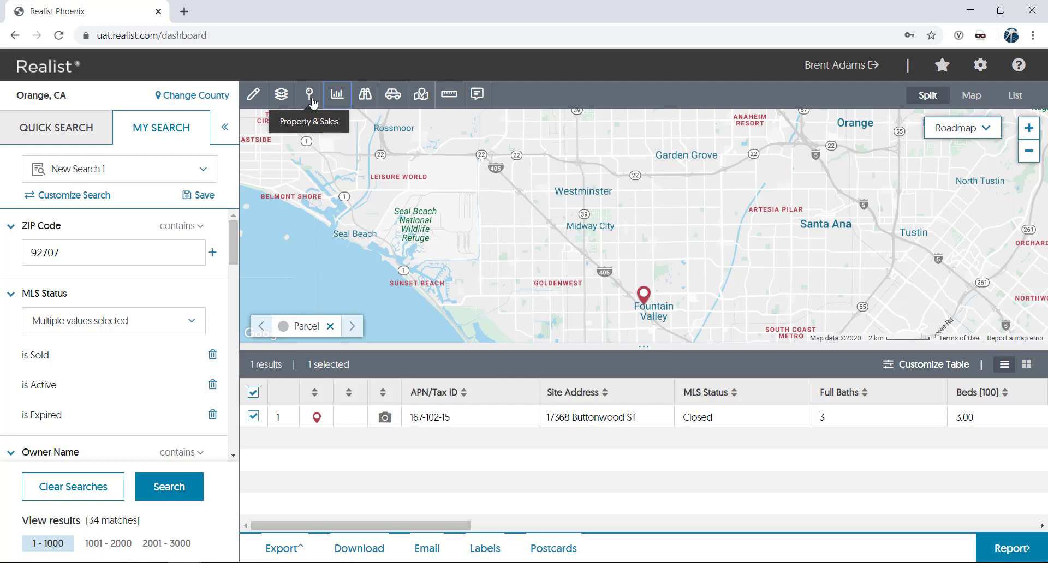
- Shade the map by Median Sale Price, close its legend, then show Points of Interest categories
{"action": "left_click", "coordinate": [337, 94]}
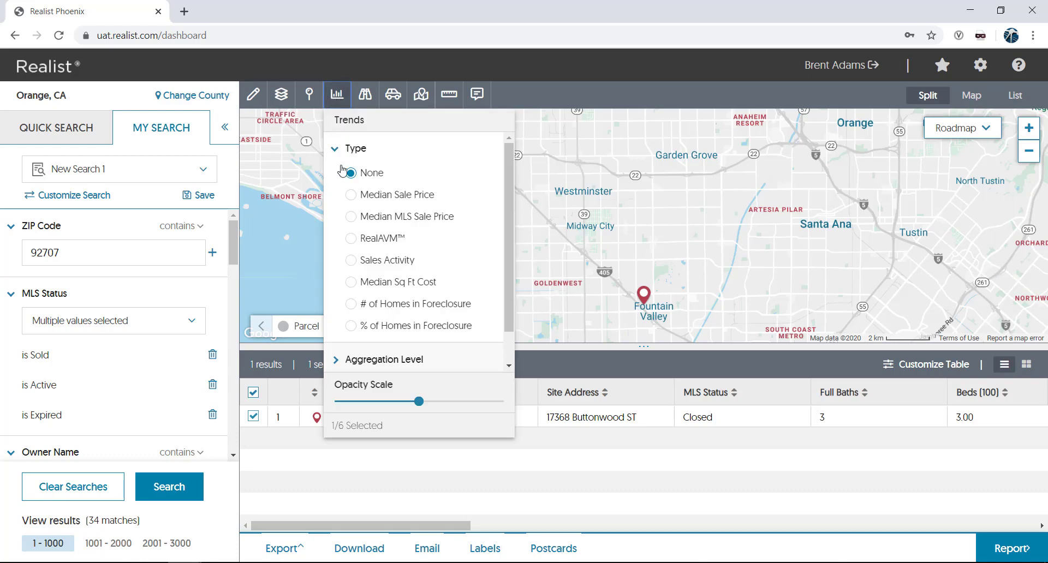
{"action": "left_click", "coordinate": [349, 197]}
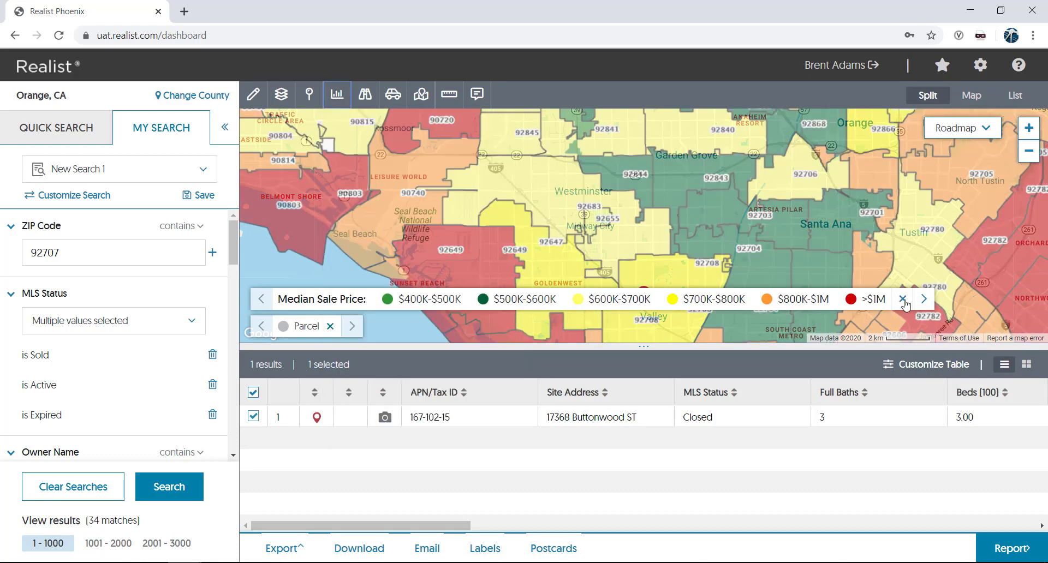
{"action": "left_click", "coordinate": [904, 300]}
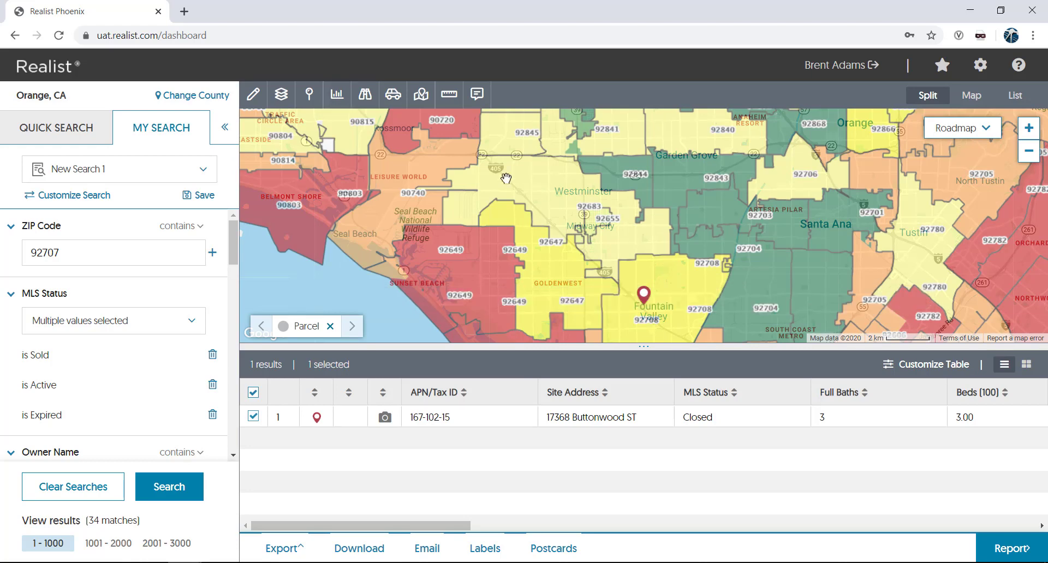
{"action": "left_click", "coordinate": [370, 102]}
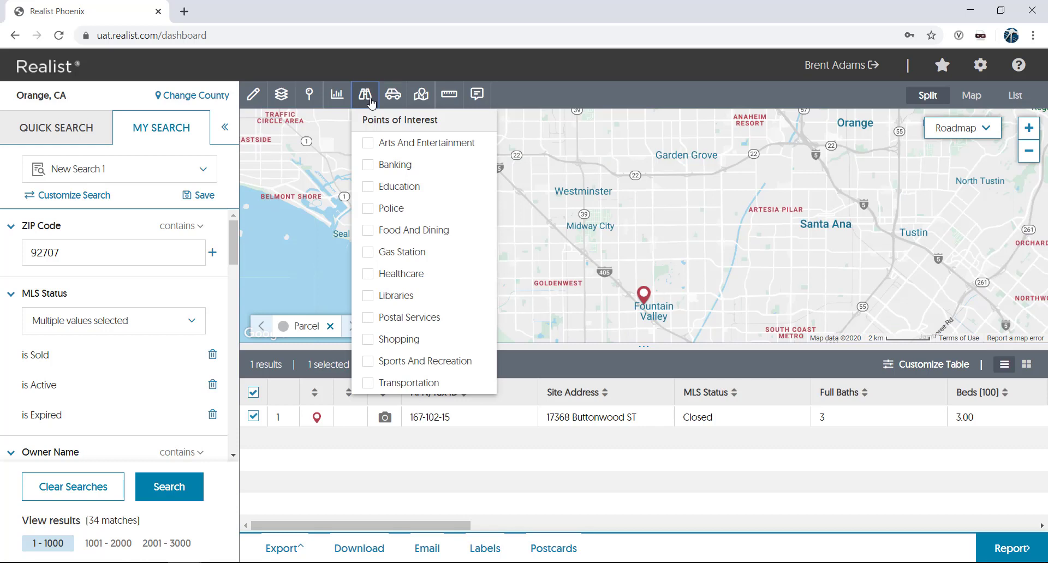
- Close the Points of Interest categories dropdown, leaving only the Parcel layer and Fountain Valley pin
{"action": "left_click", "coordinate": [371, 102]}
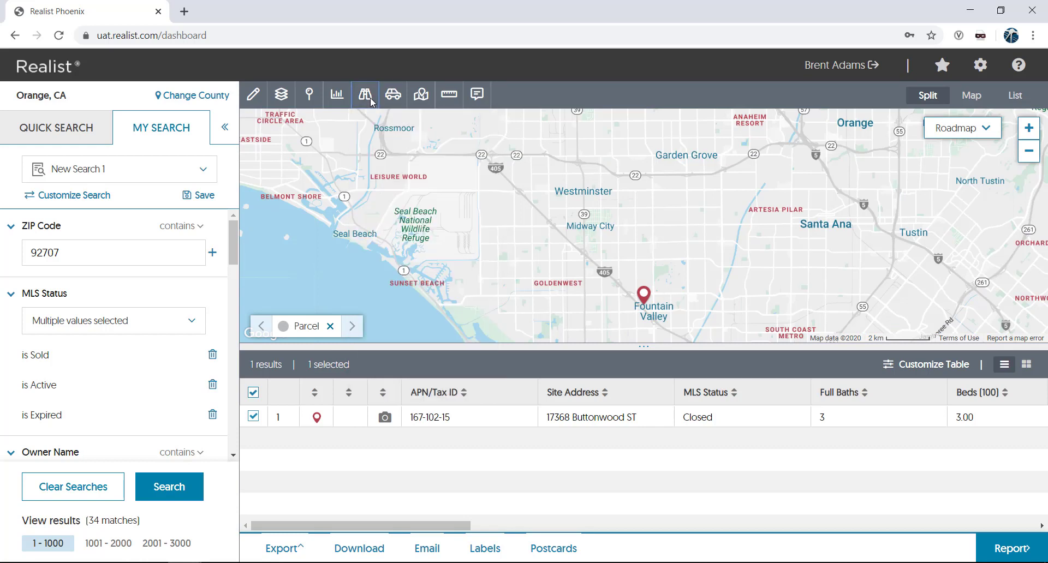